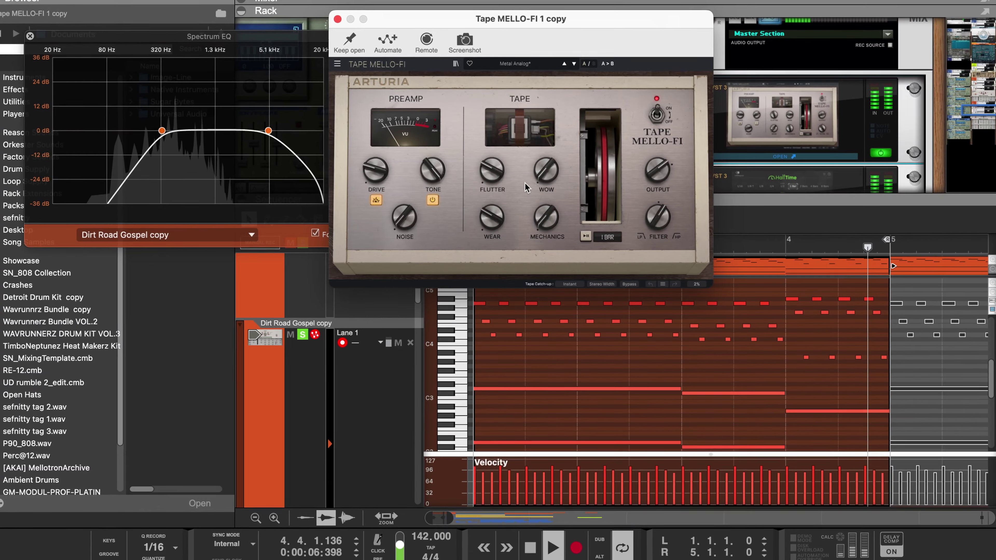
# Adjust the high-pass filter amount of the Tape MELLO-FI effect on the Dirt Road Gospel copy track.
pyautogui.moveTo(661, 216)
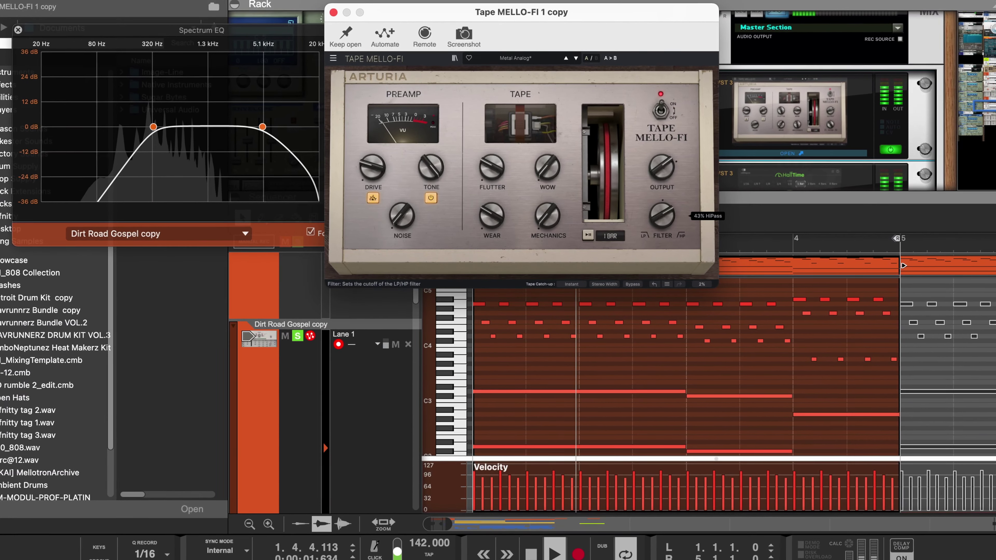
pyautogui.moveTo(665, 214); pyautogui.dragTo(679, 199)
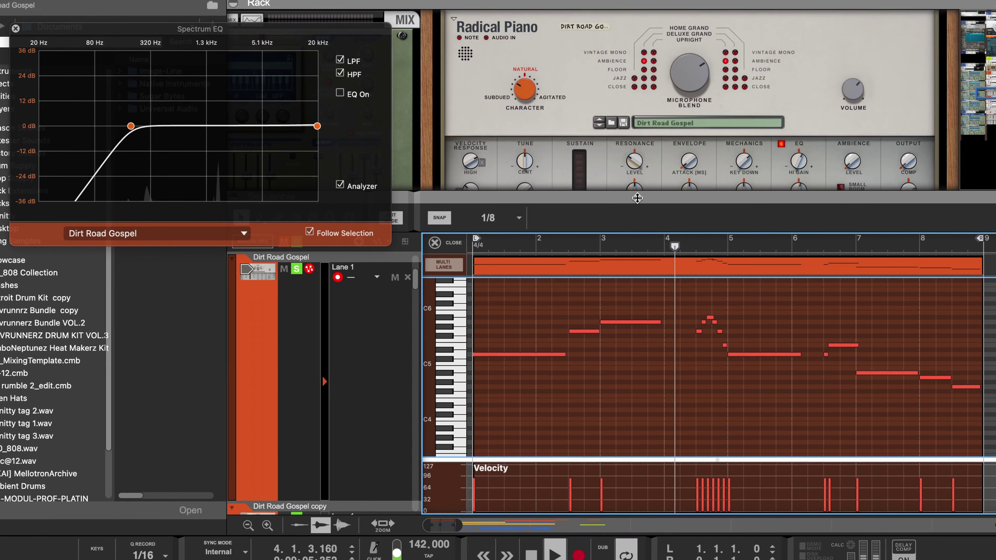
# Enlarge the rack and open the Raum reverb on the Dirt Road Gospel track.
pyautogui.moveTo(638, 207); pyautogui.dragTo(641, 234)
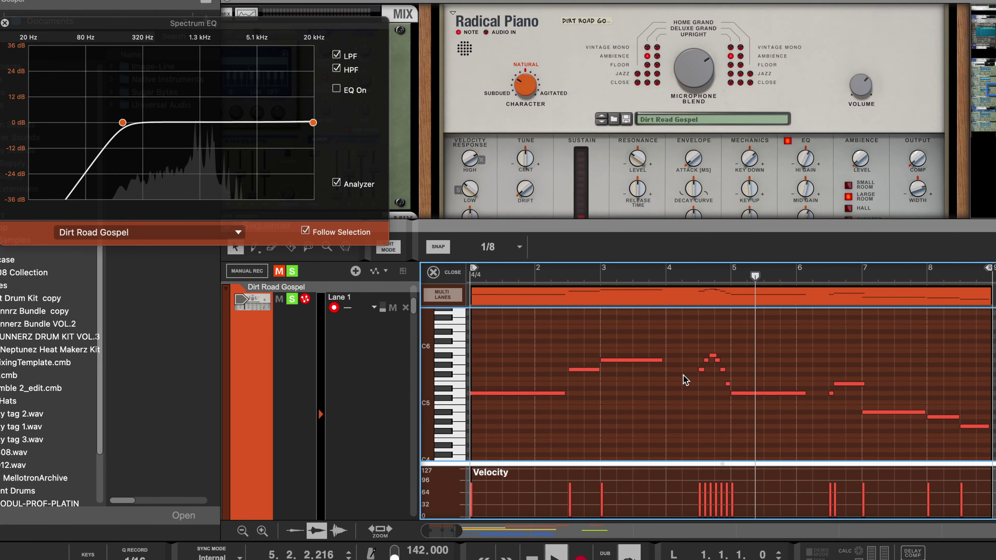
pyautogui.scroll(5, 628, 114)
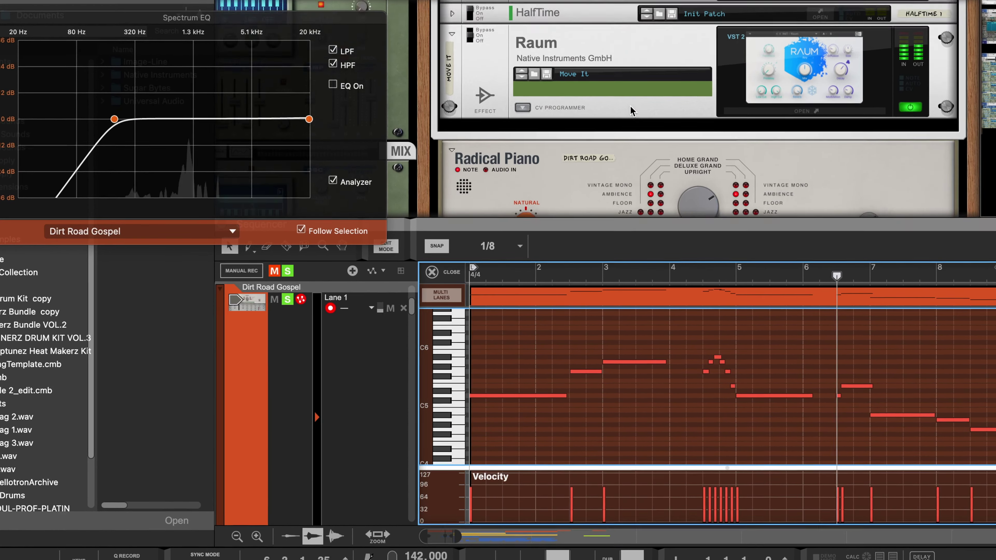
pyautogui.click(795, 122)
pyautogui.moveTo(579, 24); pyautogui.dragTo(646, 0)
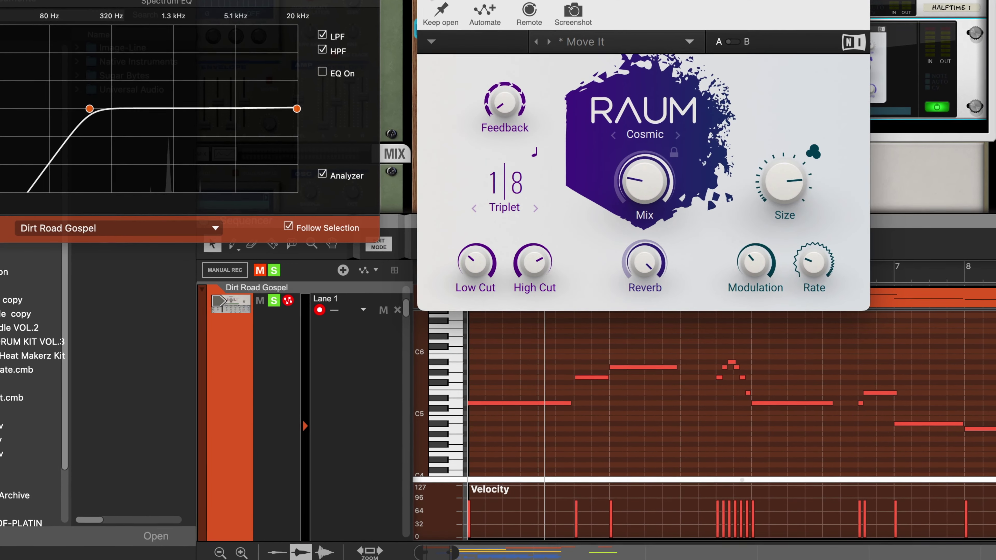
# Audition successive Raum presets after Move It, trying Random Gate with its mix raised to 28.5%.
pyautogui.click(549, 41)
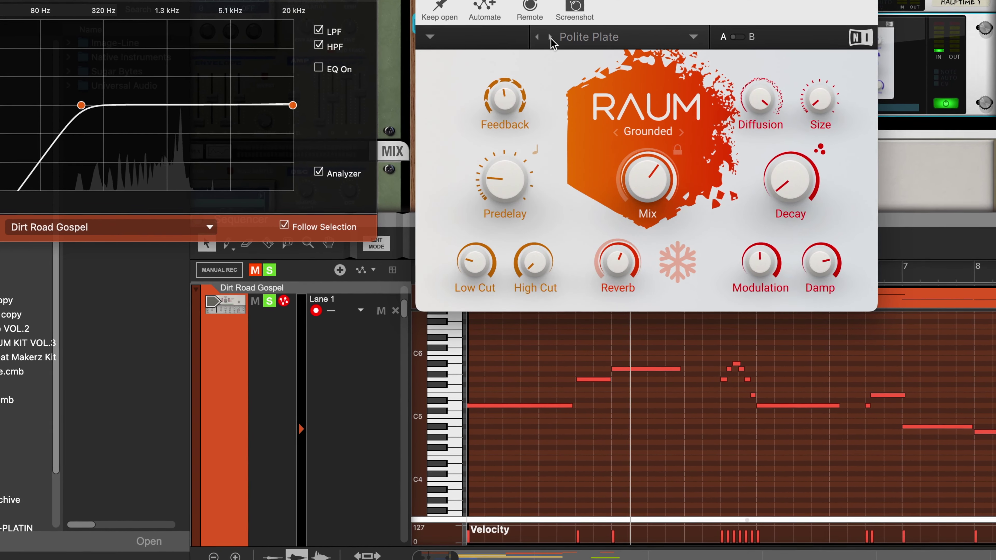
pyautogui.click(550, 35)
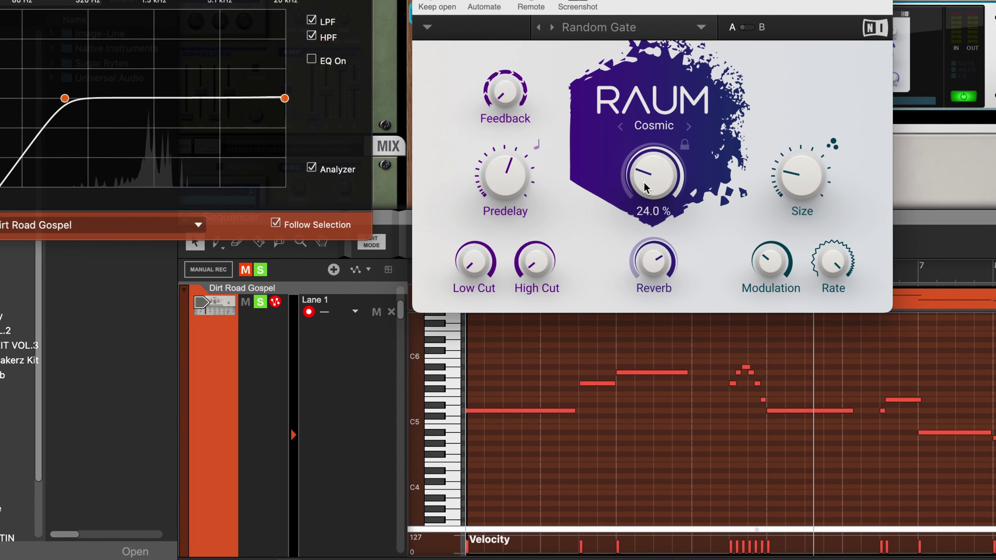
pyautogui.moveTo(646, 181); pyautogui.dragTo(648, 172)
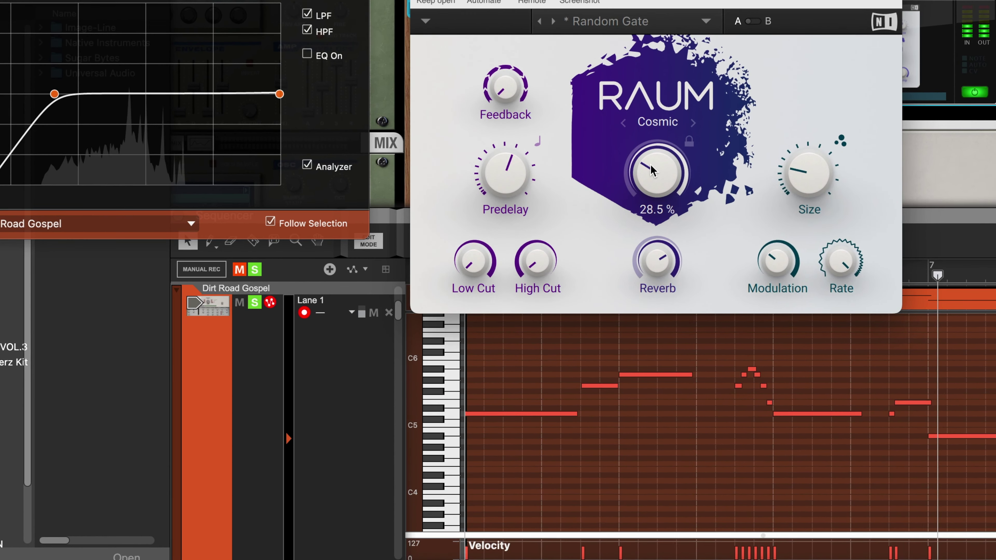
pyautogui.click(553, 21)
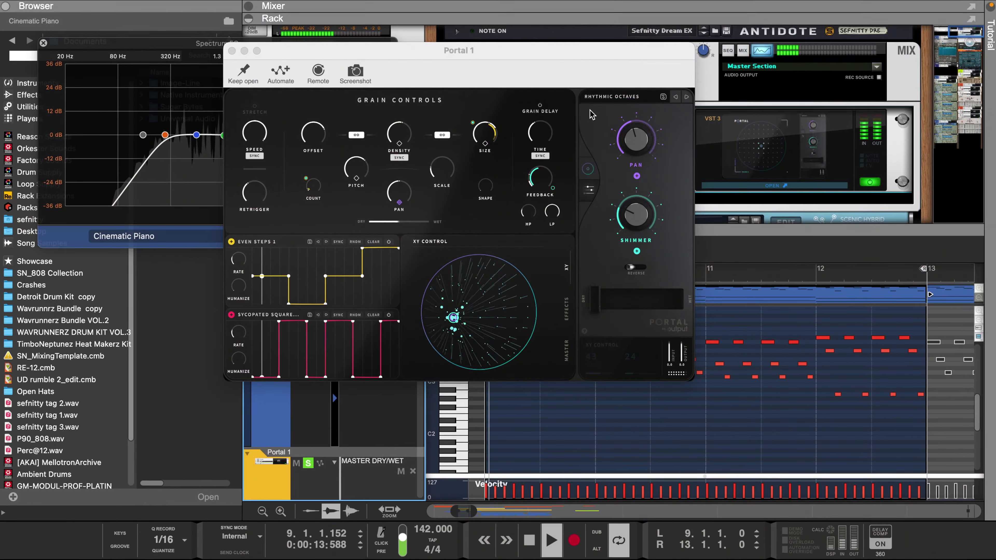
# Examine Portal 1's Master Dry/Wet automation in the clip editor and across the arrangement from bar 9 onward.
pyautogui.moveTo(653, 50); pyautogui.dragTo(564, 80)
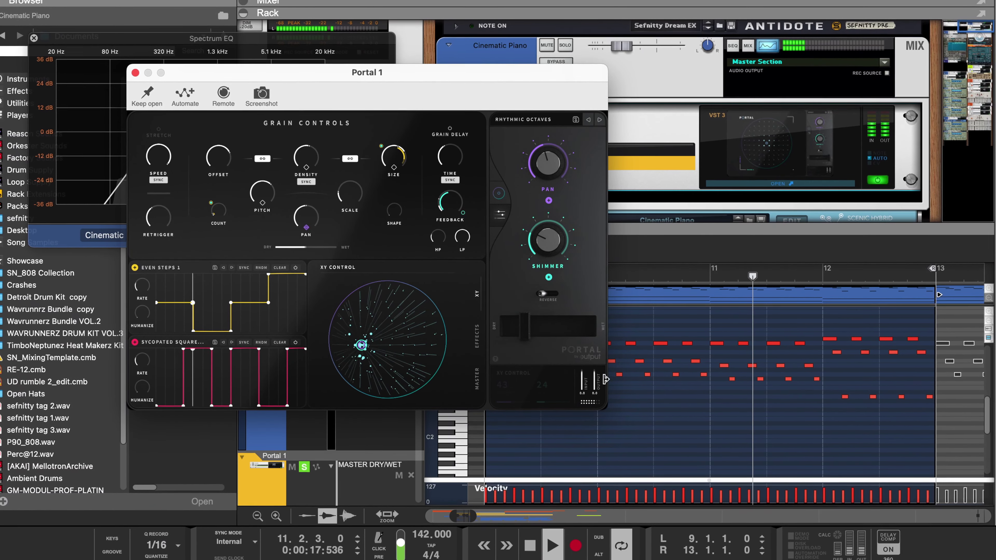
pyautogui.press('super+e')
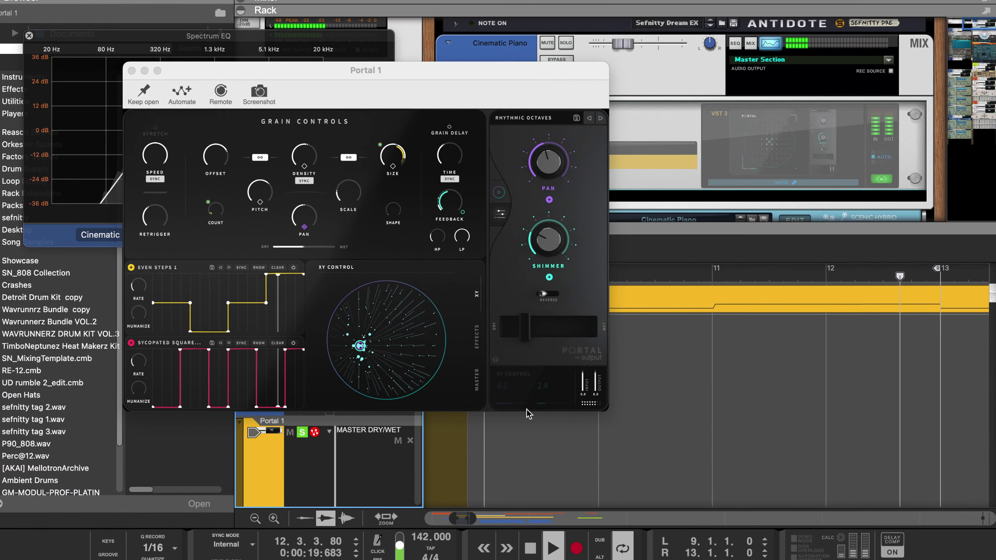
pyautogui.moveTo(470, 70); pyautogui.dragTo(267, 52)
pyautogui.doubleClick(536, 298)
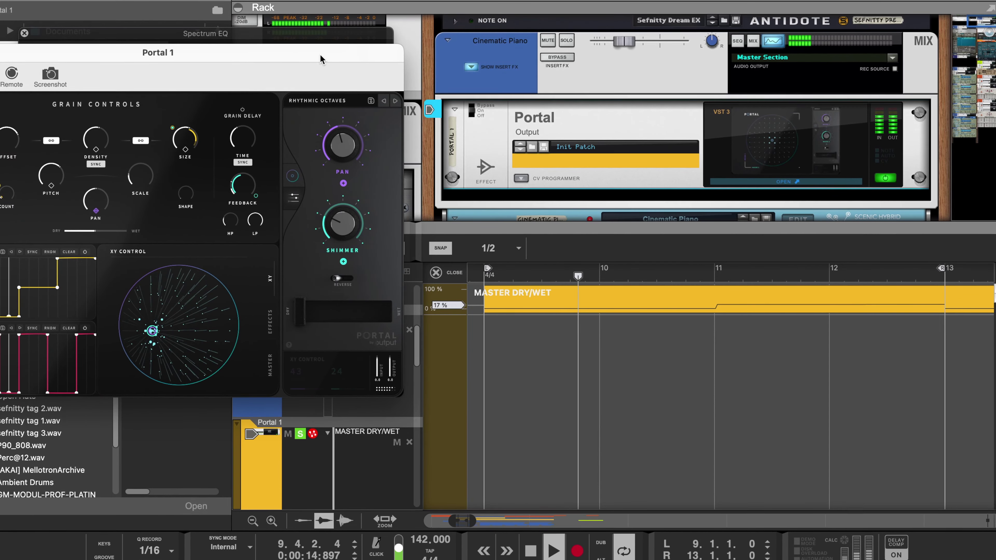
pyautogui.press('super+e')
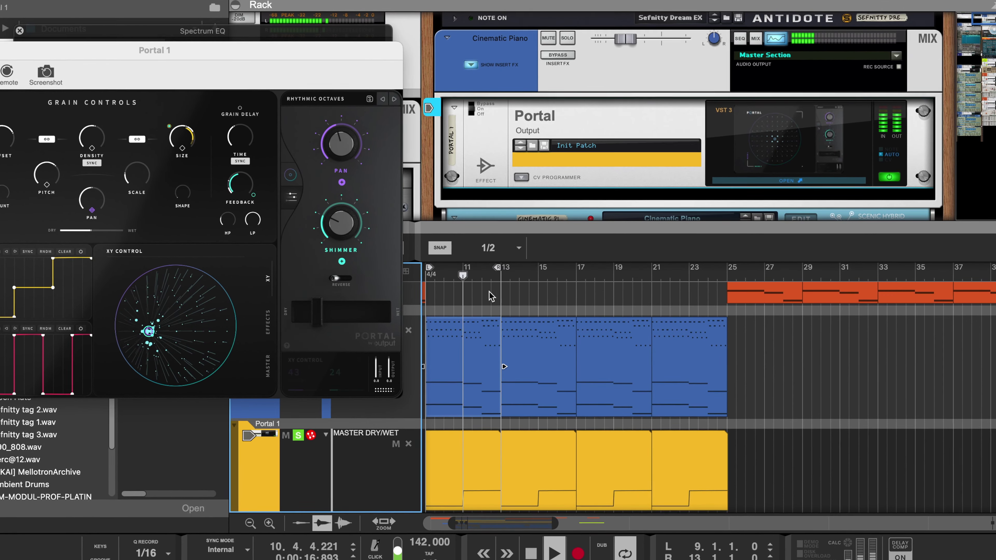
pyautogui.moveTo(294, 56); pyautogui.dragTo(564, 40)
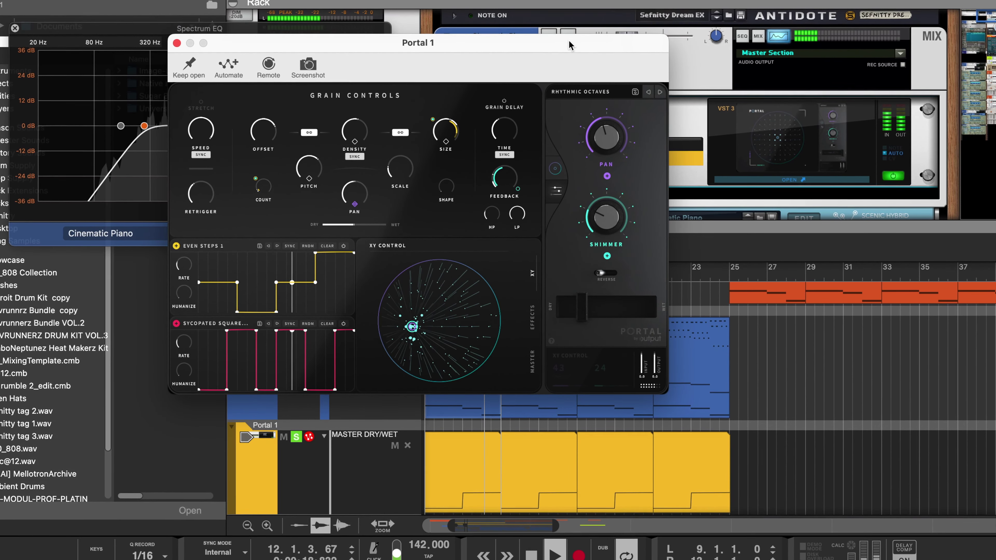
pyautogui.scroll(-1, 530, 451)
pyautogui.hscroll(-1, 529, 451)
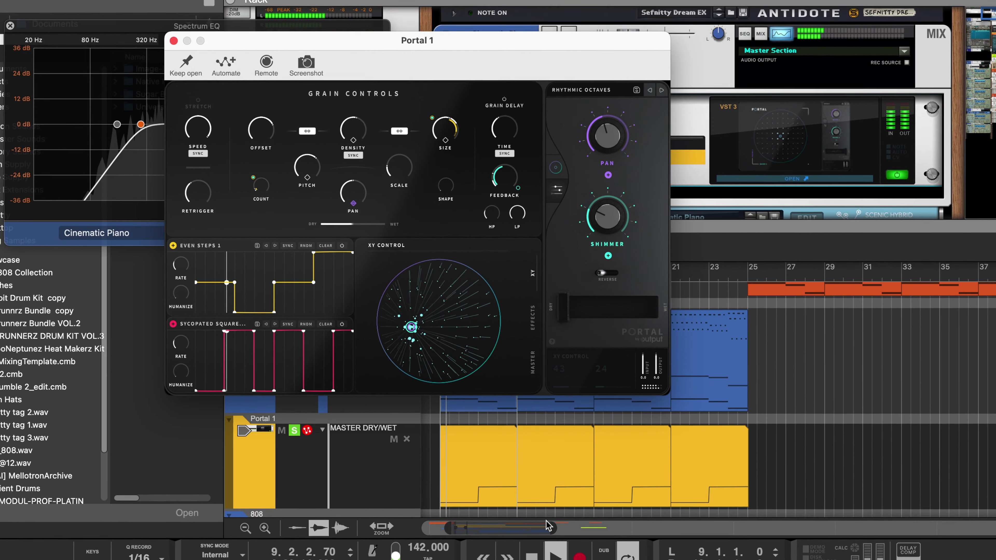
pyautogui.moveTo(553, 534); pyautogui.dragTo(500, 532)
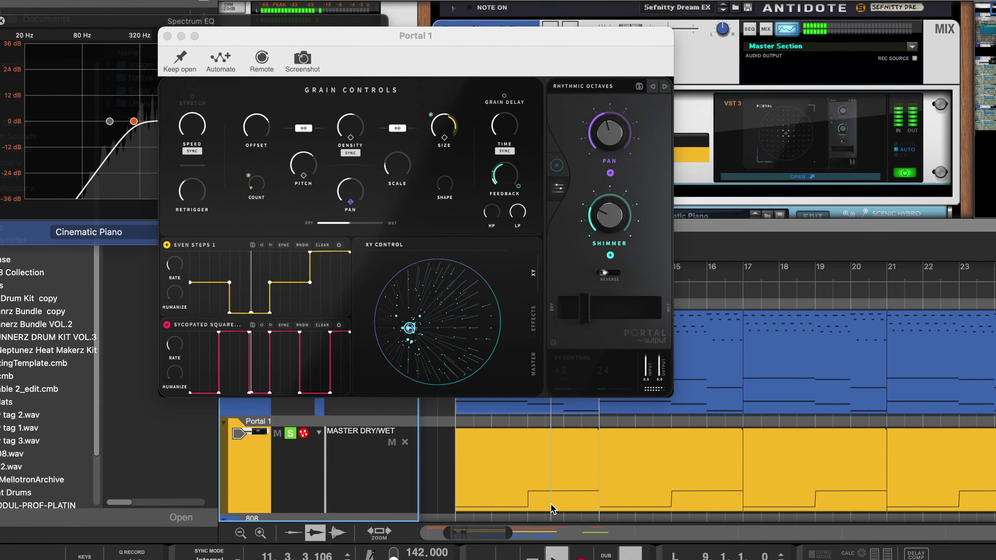
pyautogui.moveTo(663, 37); pyautogui.dragTo(531, 35)
pyautogui.moveTo(510, 536); pyautogui.dragTo(486, 538)
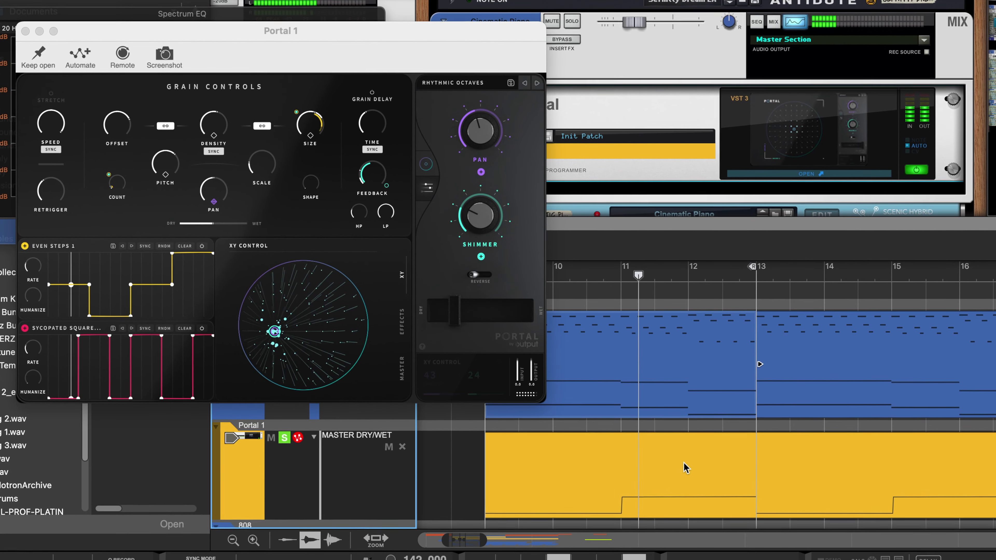
pyautogui.scroll(3, 673, 476)
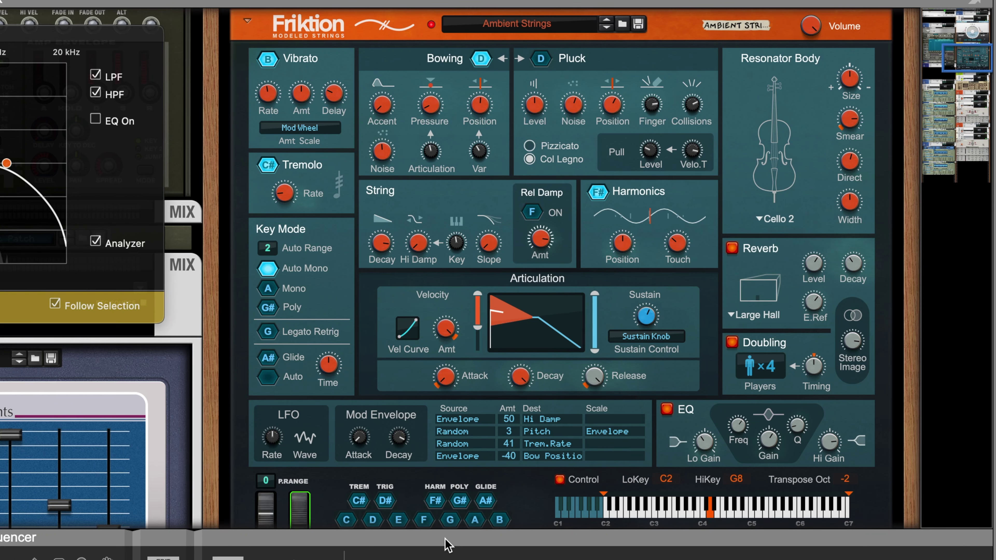
# Raise the high-pass filter frequency slightly in the Ambient Strings channel's Spectrum EQ.
pyautogui.scroll(3, 471, 393)
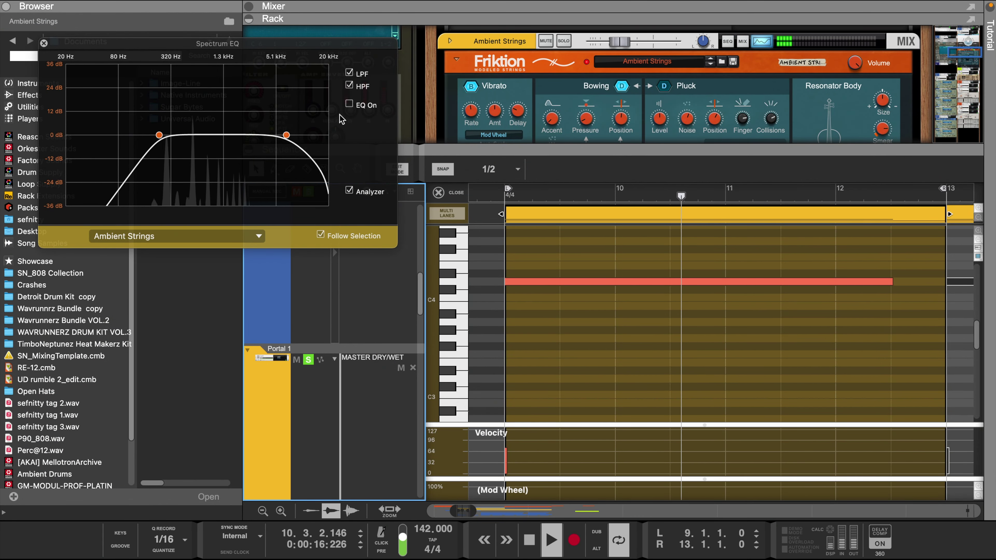
pyautogui.moveTo(159, 135); pyautogui.dragTo(161, 136)
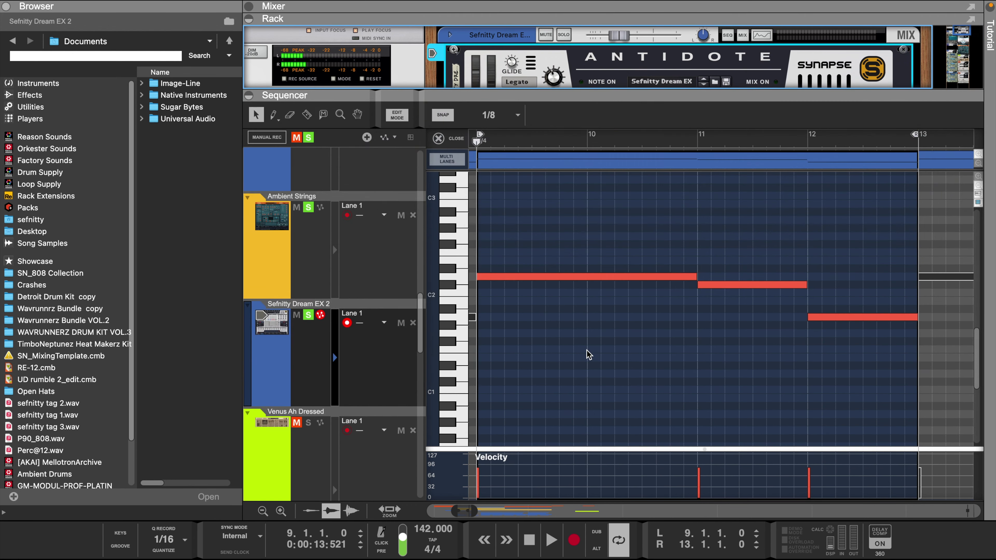
# During playback, enable the low-pass filter in Sefnitty Dream EX 2's Spectrum EQ and set it to 1.07 kHz.
pyautogui.press('space')
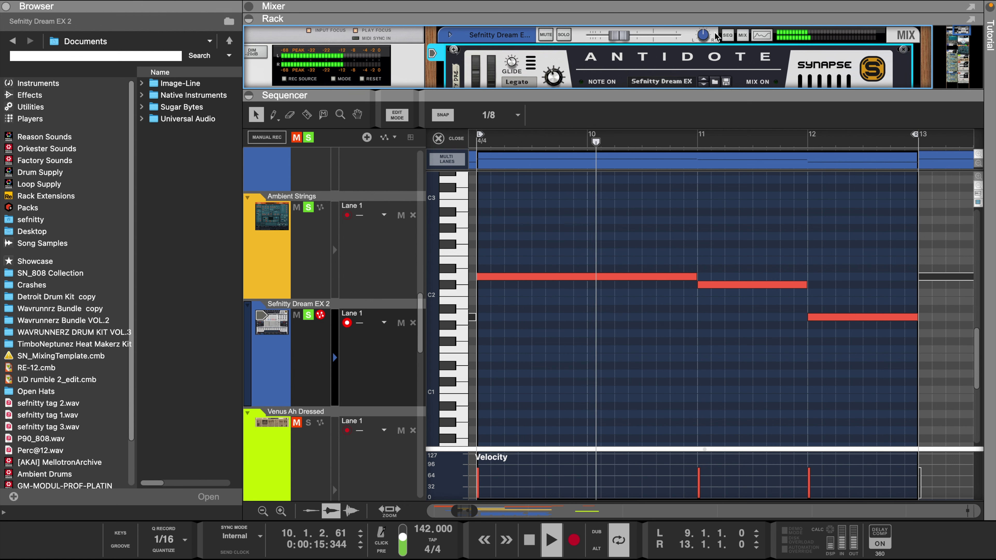
pyautogui.click(770, 35)
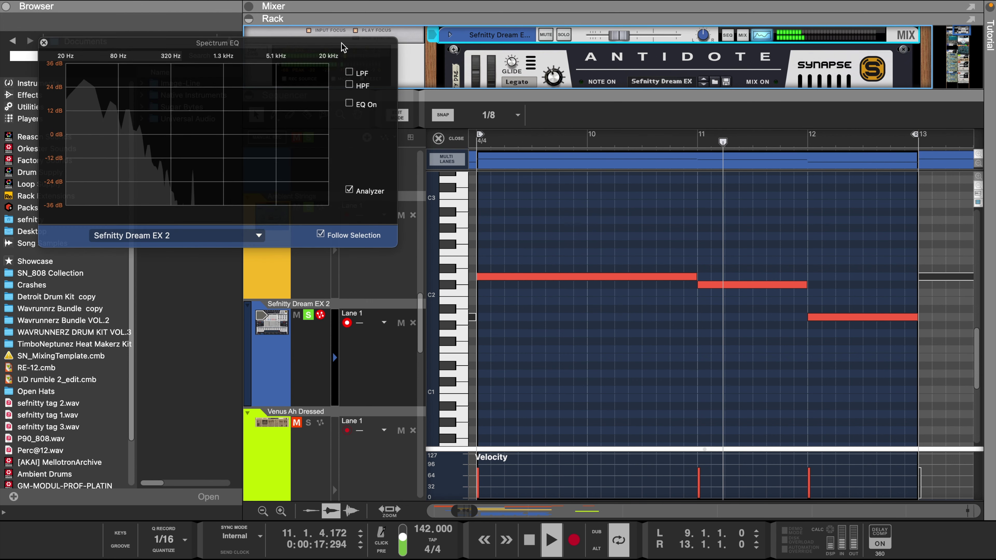
pyautogui.click(475, 71)
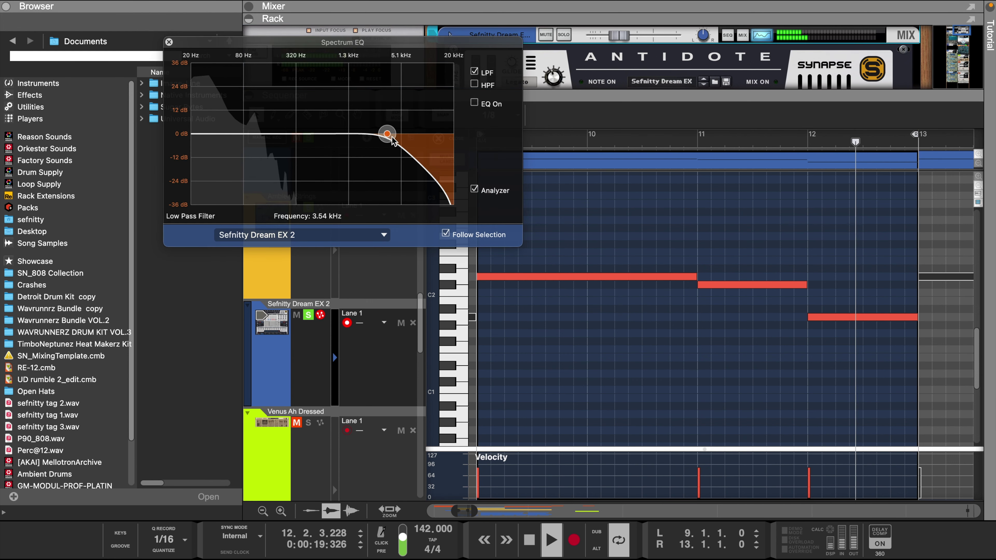
pyautogui.moveTo(387, 138); pyautogui.dragTo(342, 142)
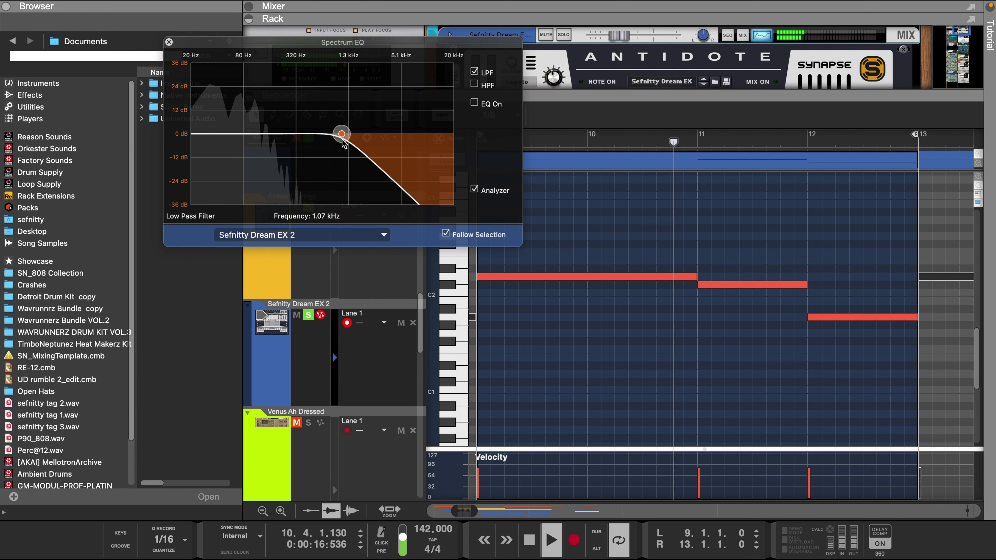
# Enlarge the rack to show the whole Antidote synth and raise the SUB2 level in its mixer.
pyautogui.moveTo(591, 96); pyautogui.dragTo(645, 332)
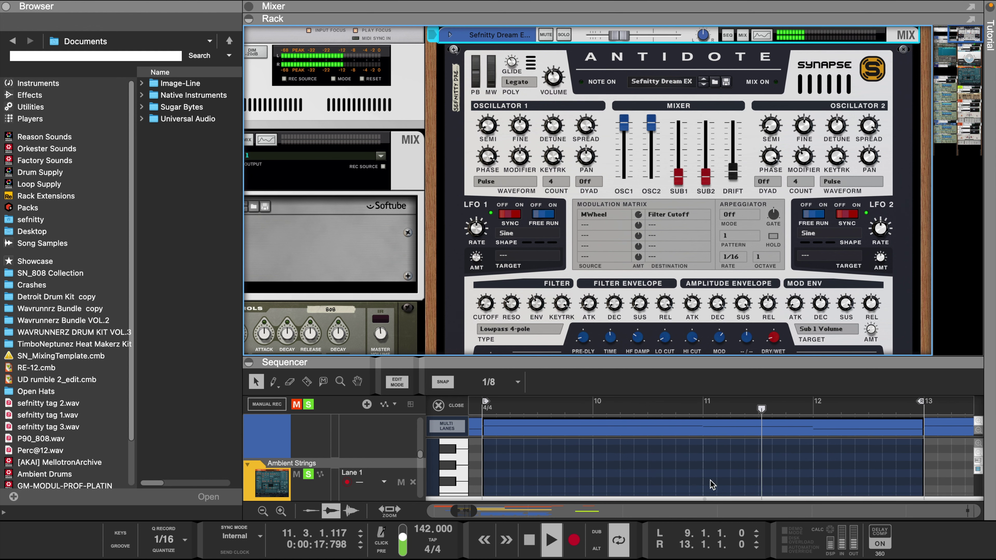
pyautogui.moveTo(717, 462); pyautogui.dragTo(717, 498)
pyautogui.scroll(-3, 665, 253)
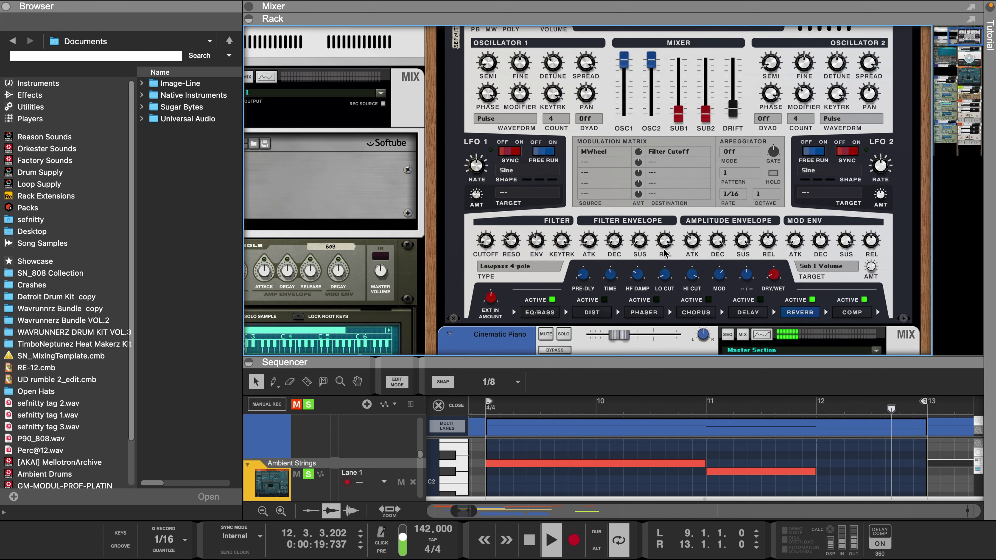
pyautogui.moveTo(706, 118); pyautogui.dragTo(706, 90)
pyautogui.scroll(1, 707, 114)
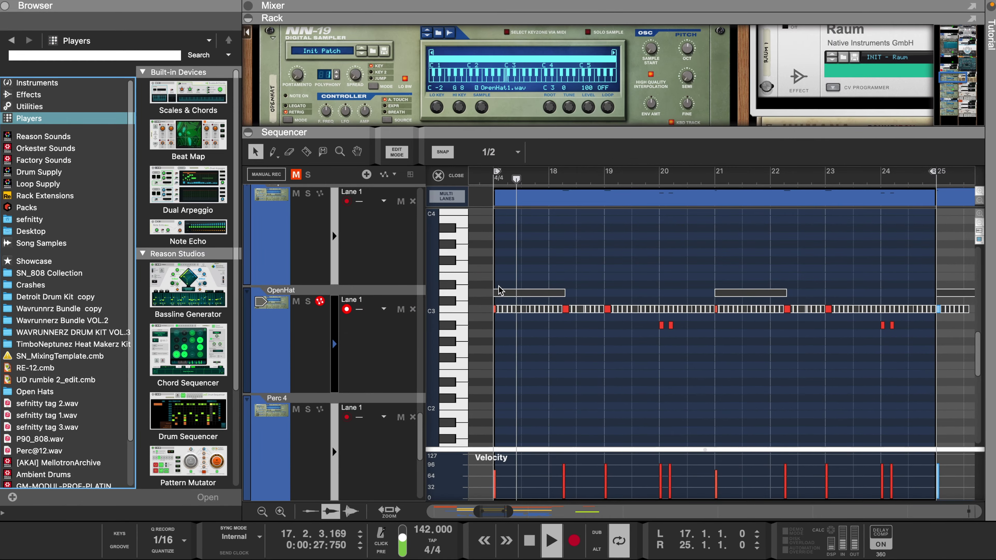
# Select the OpenHat notes from bar 17 through bar 24 and set their velocity to 127.
pyautogui.moveTo(498, 280); pyautogui.dragTo(902, 389)
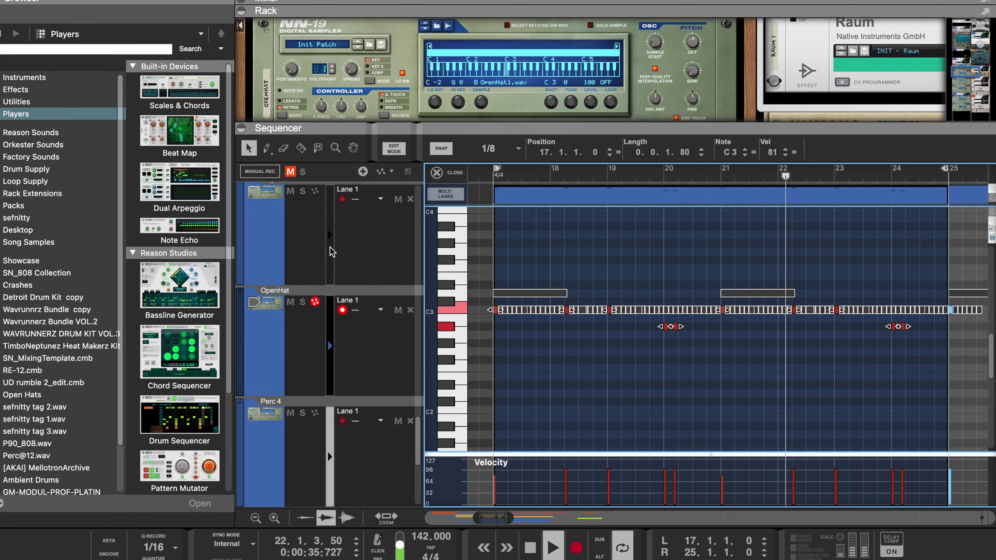
pyautogui.press('Up')
pyautogui.click(328, 446)
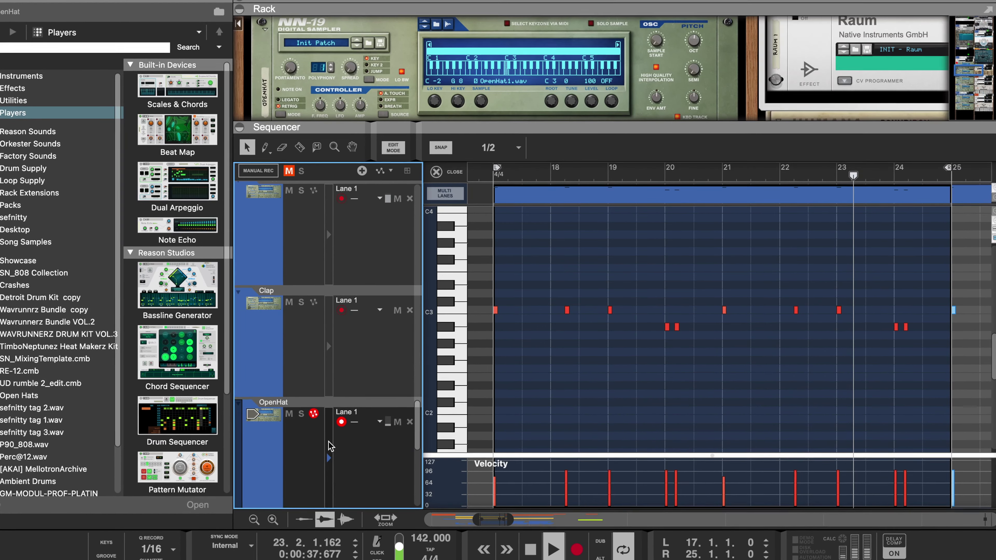
pyautogui.click(492, 285)
pyautogui.hotkey('ctrl', '4')
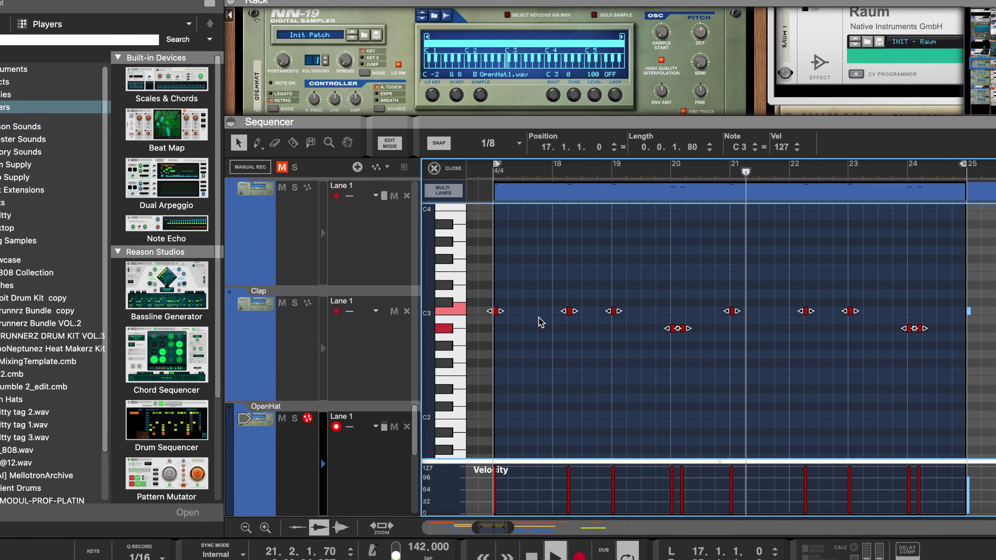
# Bring up the notes of the Clap track and the HiHat track in turn.
pyautogui.click(324, 379)
pyautogui.click(319, 246)
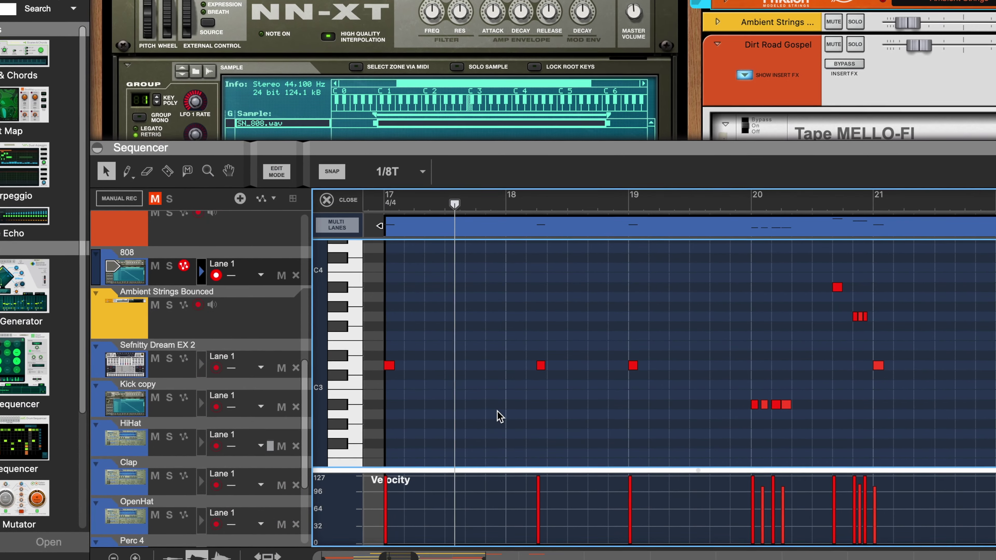
# Show the mixer above the sequencer and leave the 808 clip editor to examine the arrangement from bar 1.
pyautogui.press('F5')
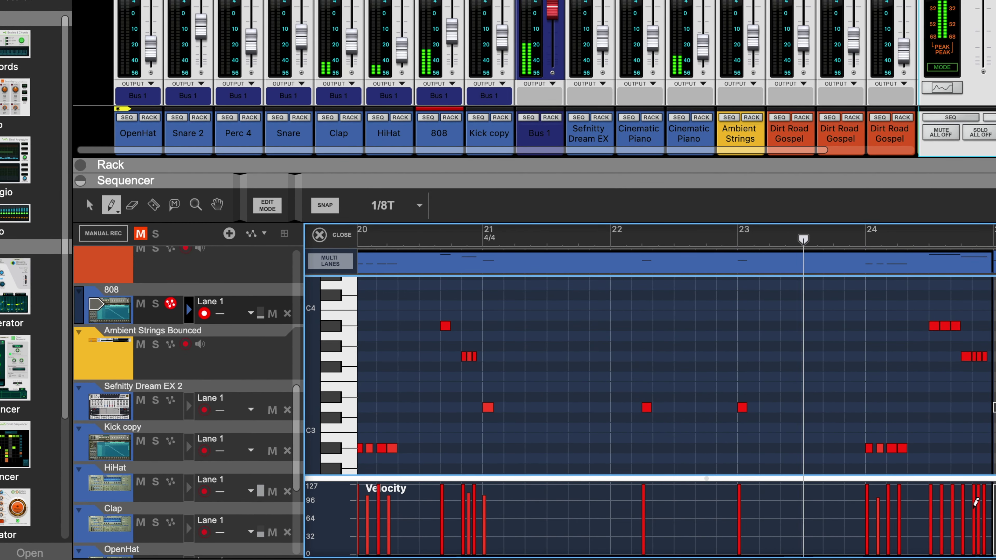
pyautogui.click(340, 235)
pyautogui.hscroll(-10, 395, 281)
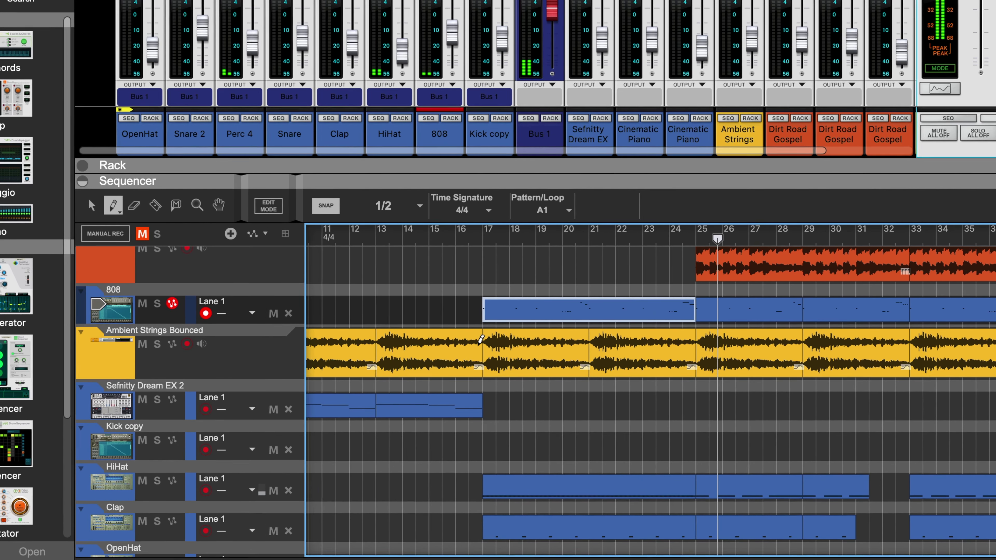
pyautogui.hscroll(-8, 651, 391)
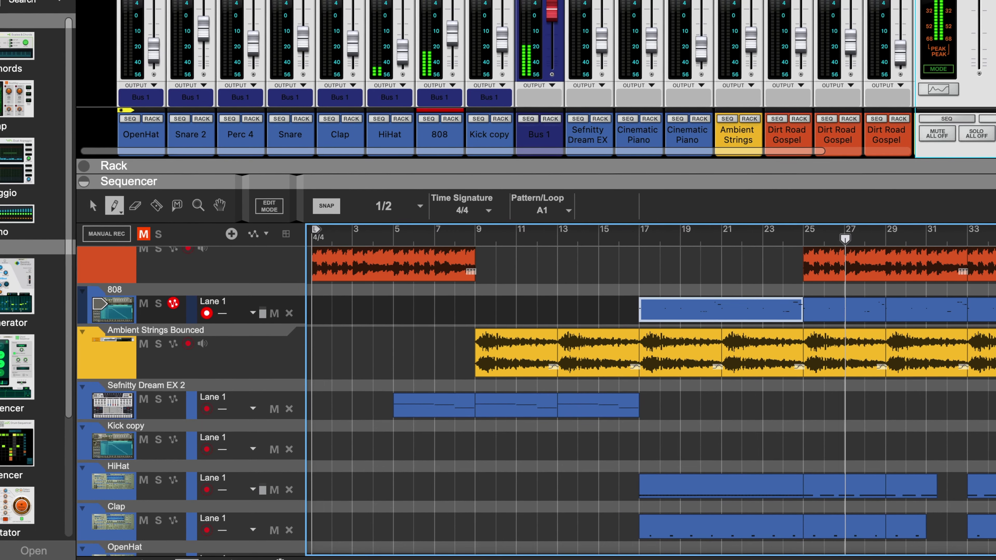
pyautogui.scroll(-2, 651, 391)
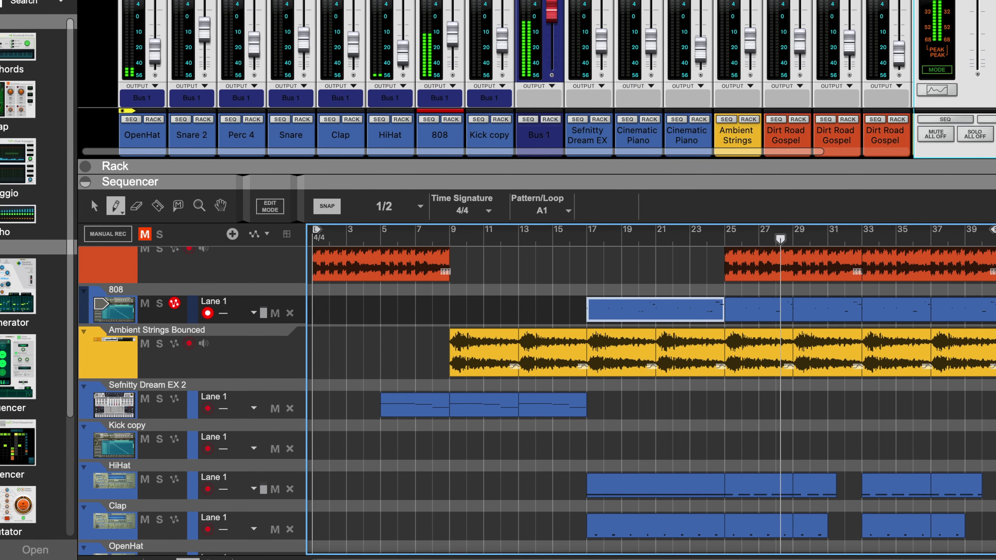
# Look over the arrangement's tracks from the Transport track down to the drum tracks during playback.
pyautogui.scroll(10, 418, 351)
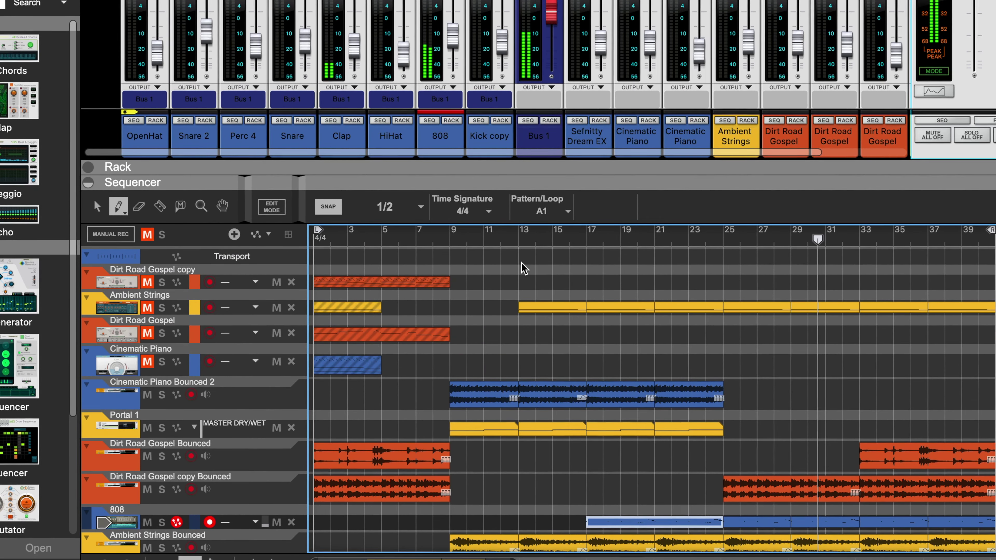
pyautogui.scroll(-3, 523, 269)
pyautogui.scroll(-2, 524, 270)
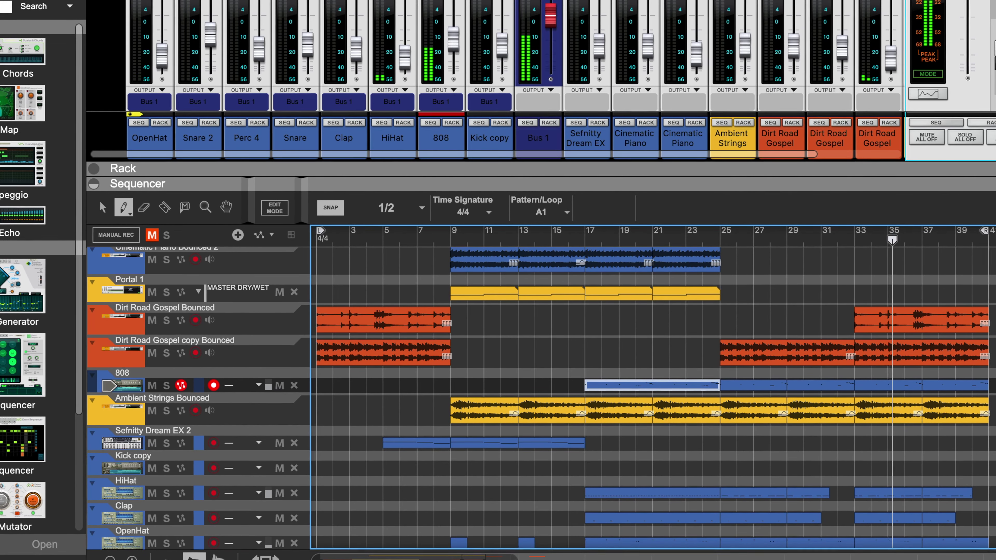
pyautogui.scroll(-2, 516, 393)
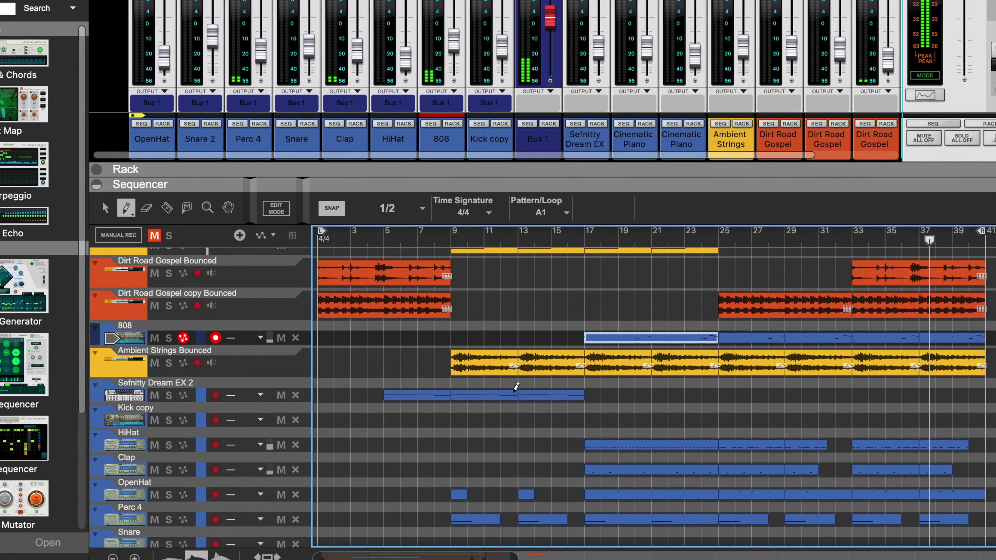
pyautogui.scroll(1, 516, 386)
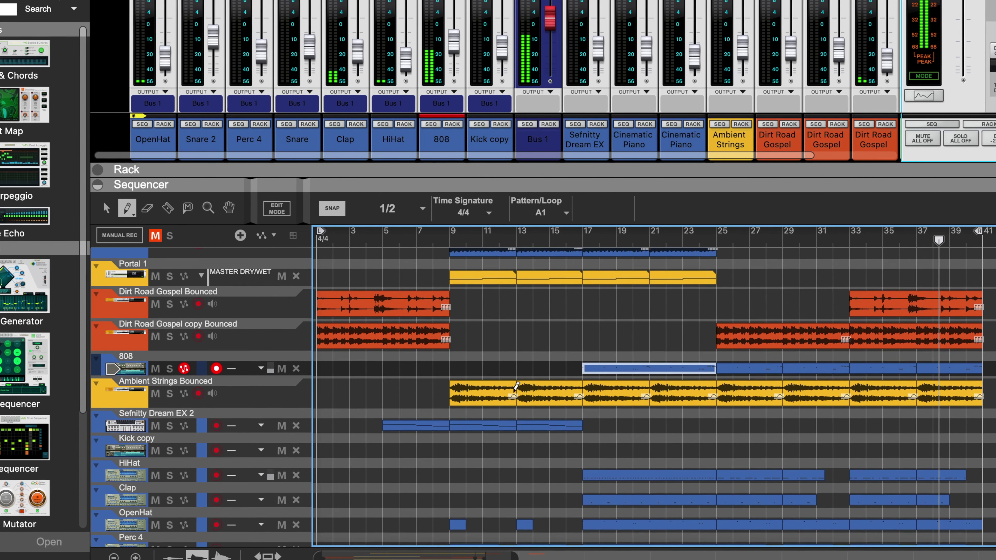
# Switch to the Selection tool, enlarge the track heights and deselect the 808 clip.
pyautogui.click(109, 211)
pyautogui.click(140, 554)
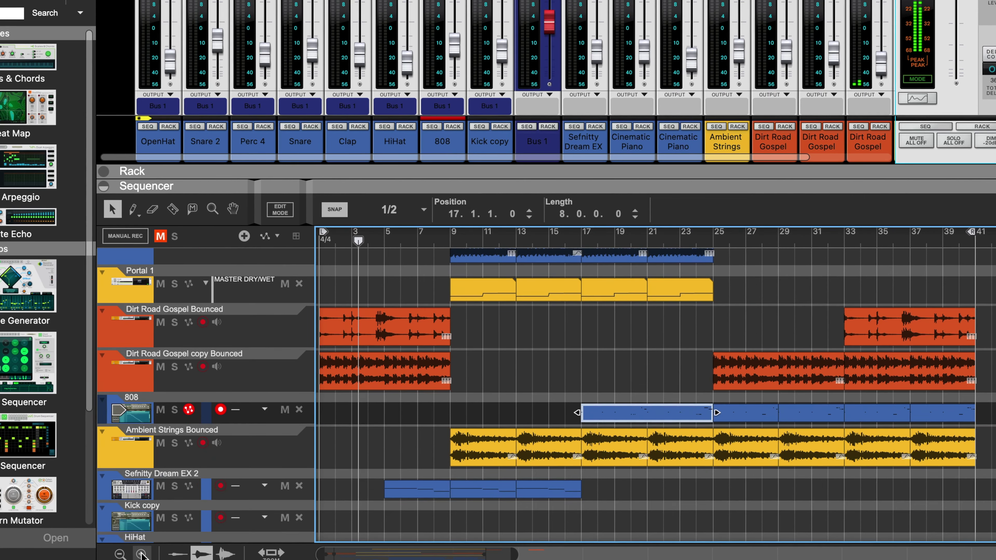
pyautogui.click(141, 554)
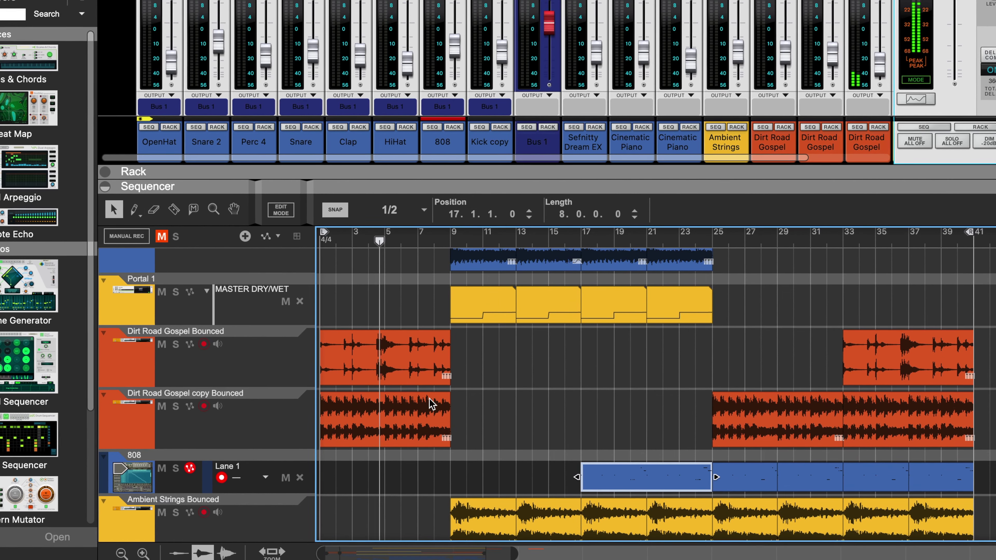
pyautogui.click(489, 475)
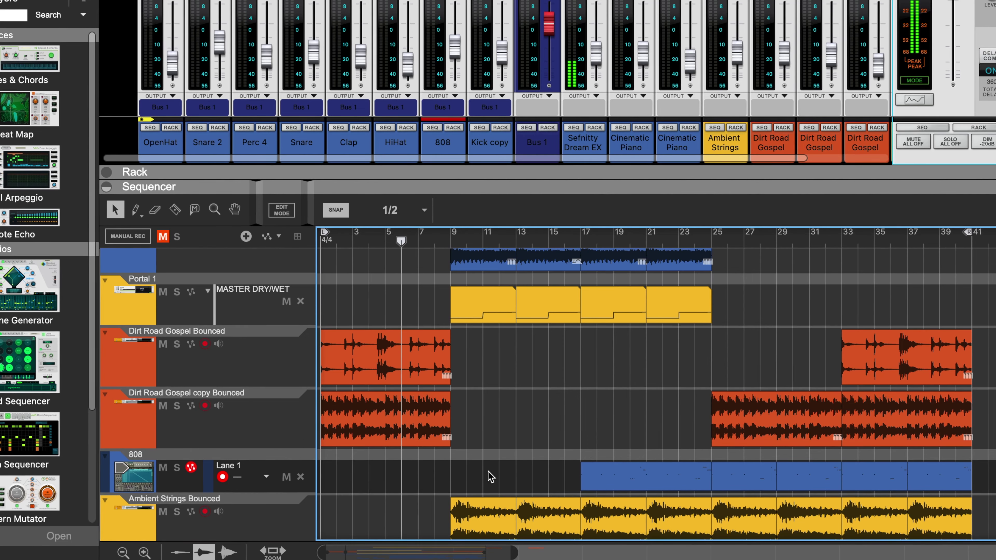
# Look over the melody and drum tracks with reduced track heights and a closer view of the timeline.
pyautogui.scroll(3, 467, 380)
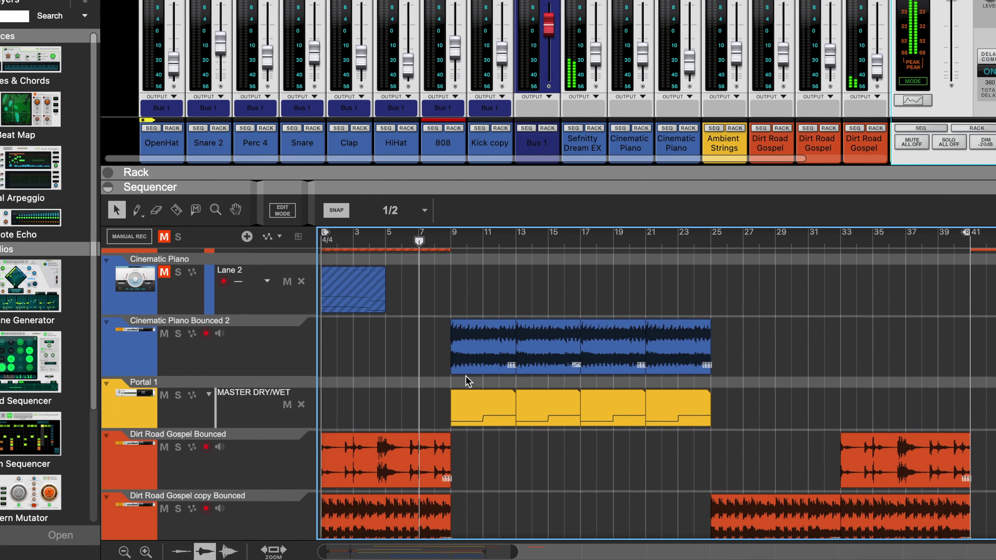
pyautogui.scroll(10, 467, 380)
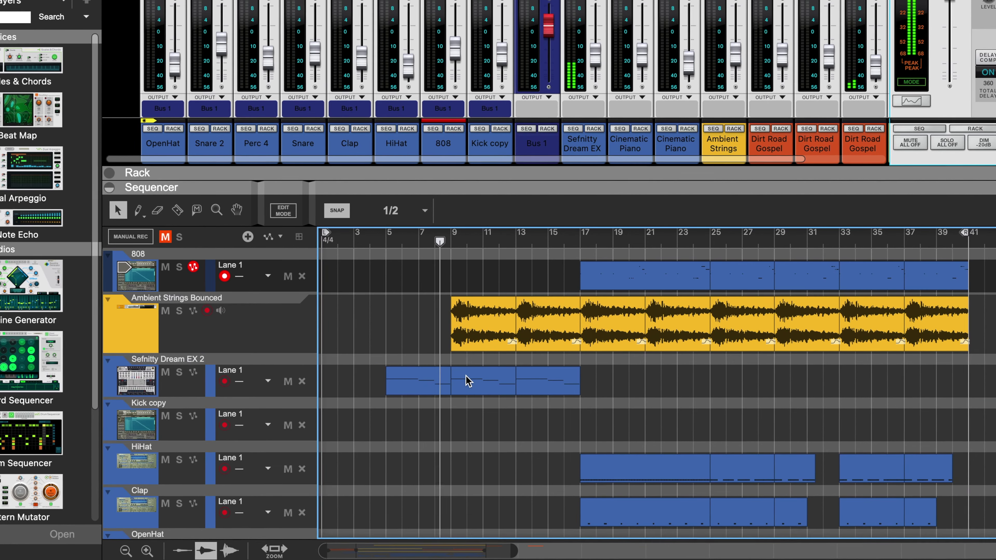
pyautogui.scroll(2, 468, 381)
pyautogui.click(126, 551)
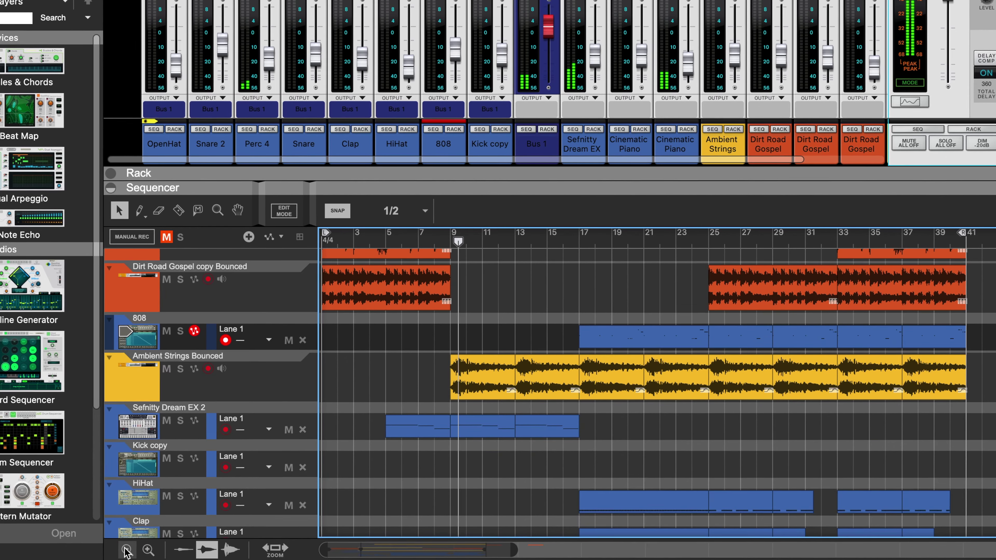
pyautogui.click(126, 550)
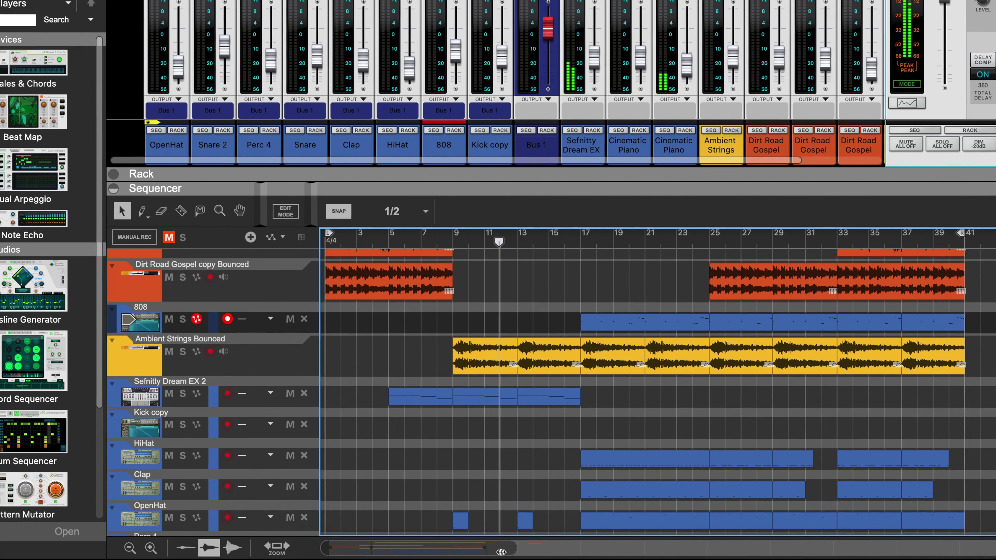
pyautogui.moveTo(501, 552); pyautogui.dragTo(478, 546)
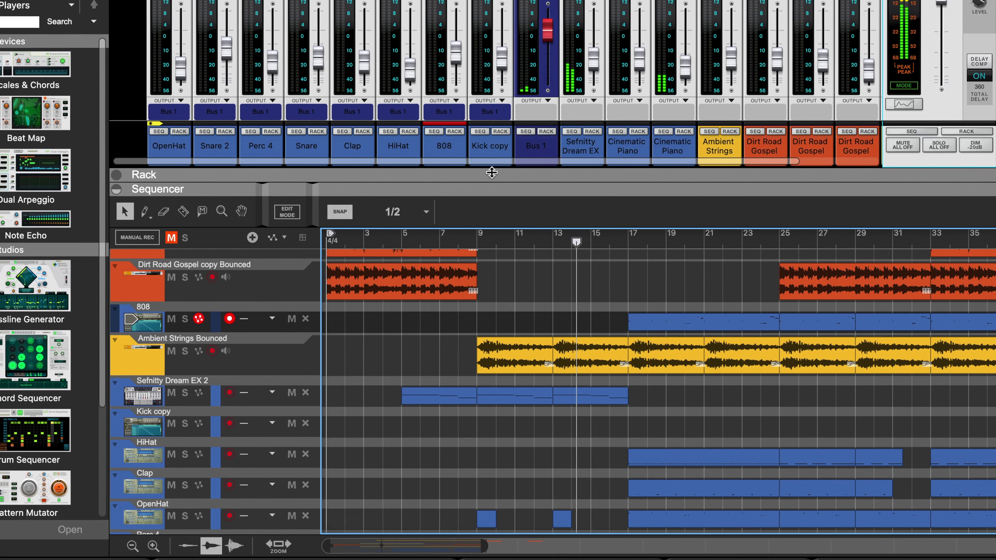
# Enlarge the mixer to examine the master compressor settings, the 808 channel level and the Control Room level.
pyautogui.moveTo(491, 173); pyautogui.dragTo(502, 342)
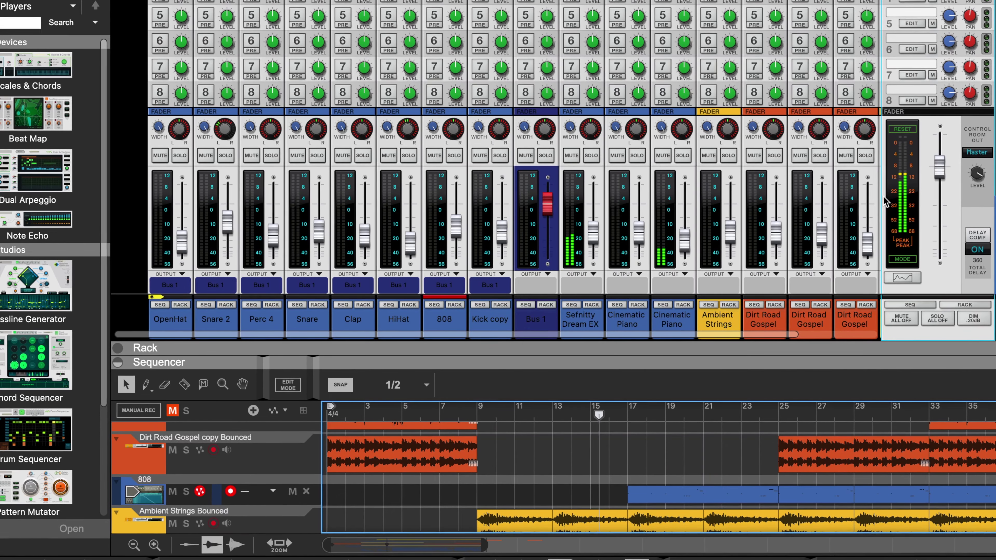
pyautogui.scroll(-2, 592, 479)
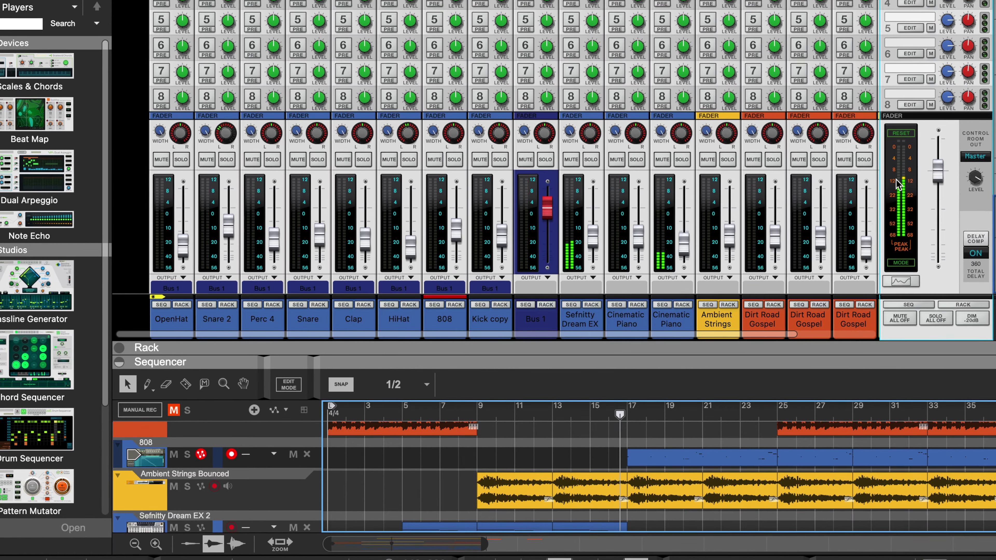
pyautogui.scroll(4, 897, 184)
pyautogui.scroll(5, 897, 184)
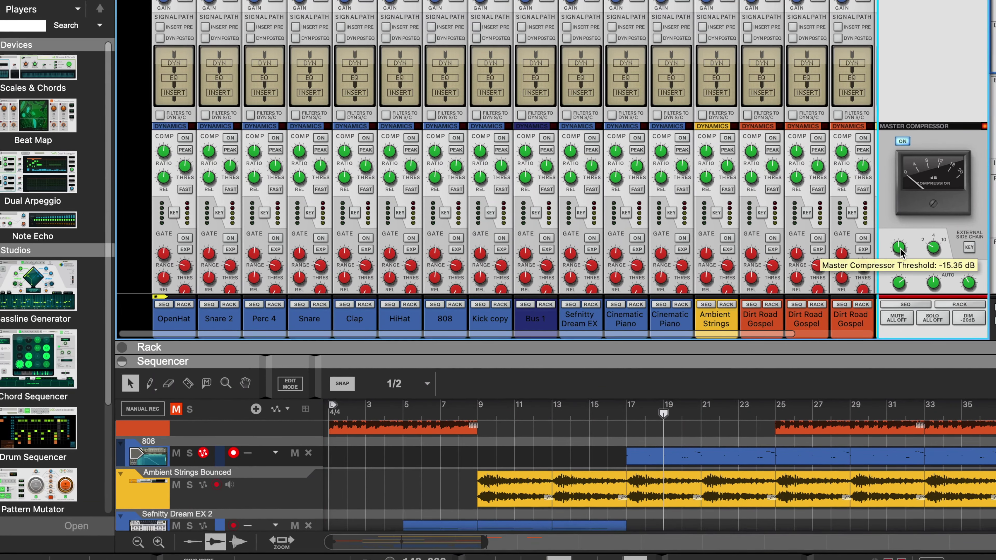
pyautogui.scroll(-10, 712, 221)
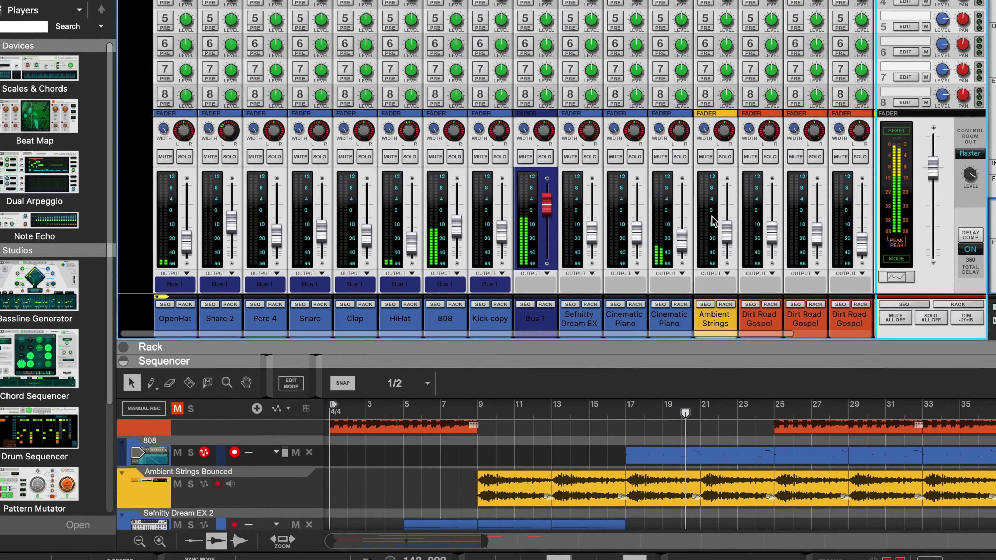
pyautogui.click(457, 230)
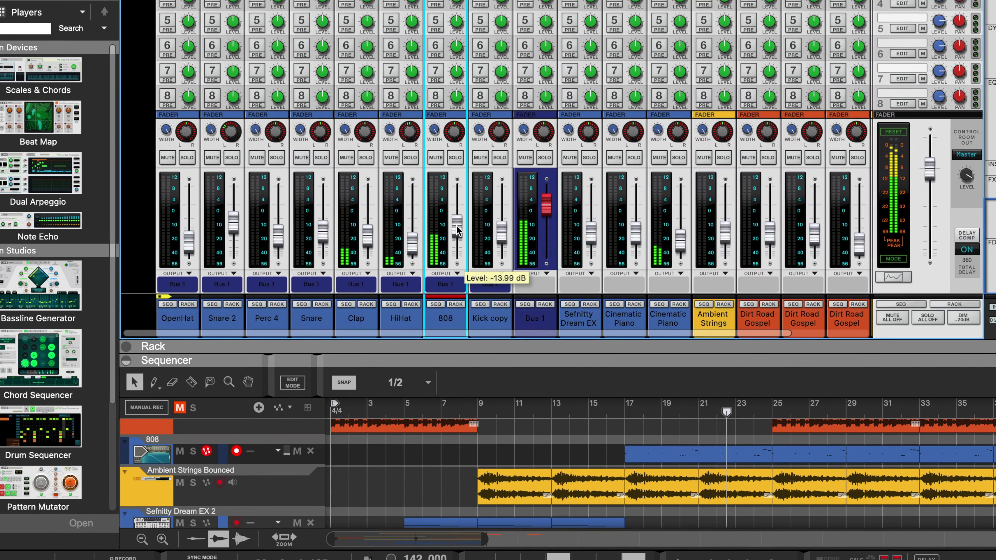
pyautogui.click(964, 179)
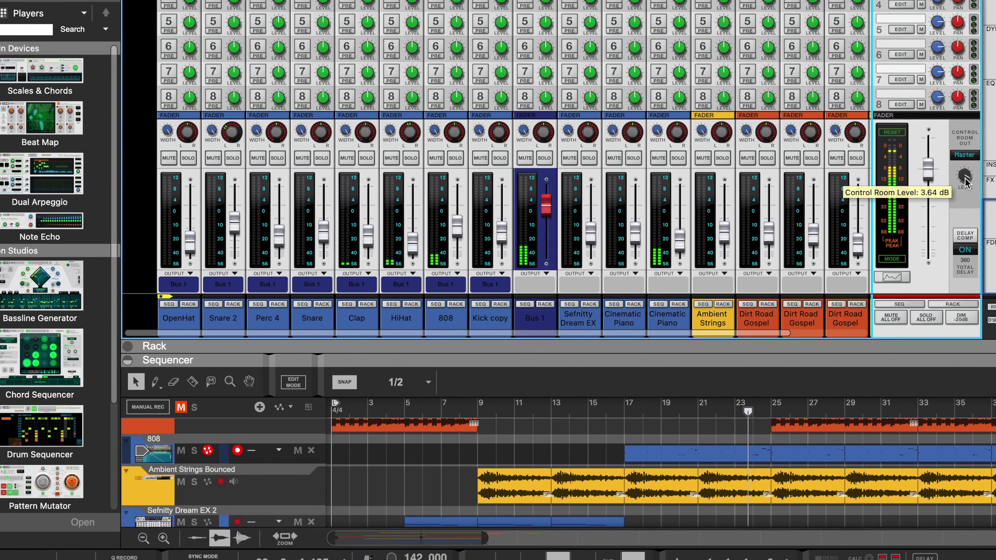
# Enlarge the sequencer area and delete the stray Dirt Road Gospel clip that starts at bar 41.
pyautogui.moveTo(678, 362); pyautogui.dragTo(678, 129)
pyautogui.scroll(3, 443, 231)
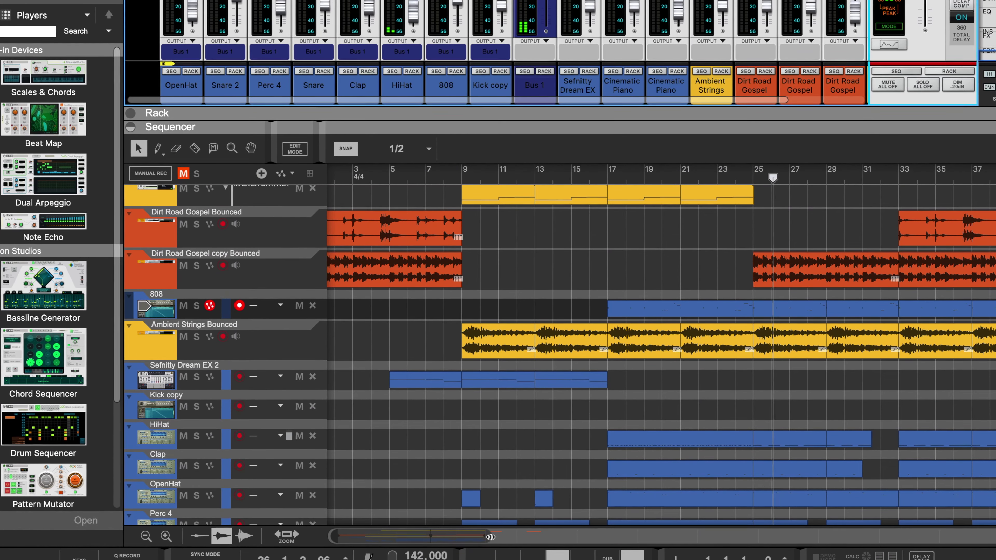
pyautogui.moveTo(490, 537); pyautogui.dragTo(503, 532)
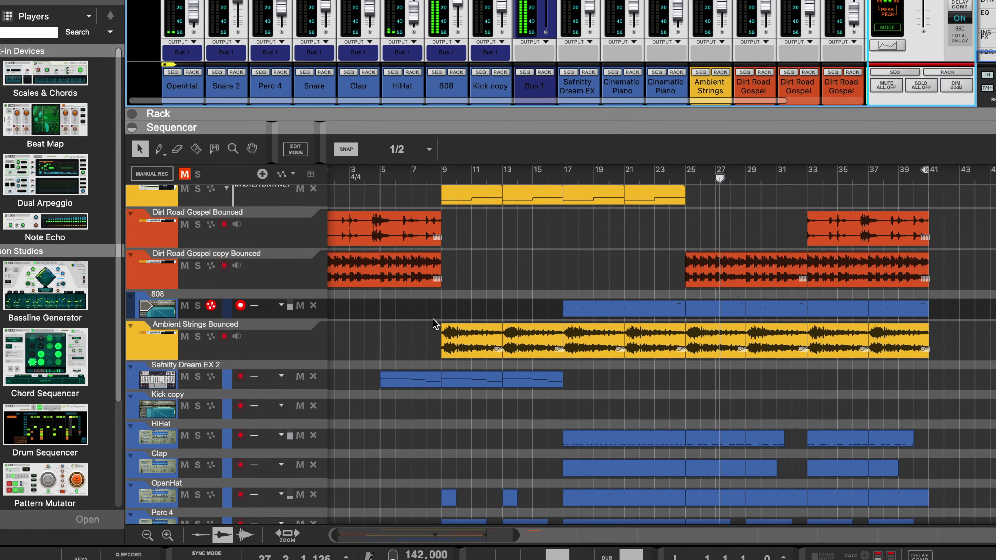
pyautogui.scroll(5, 434, 323)
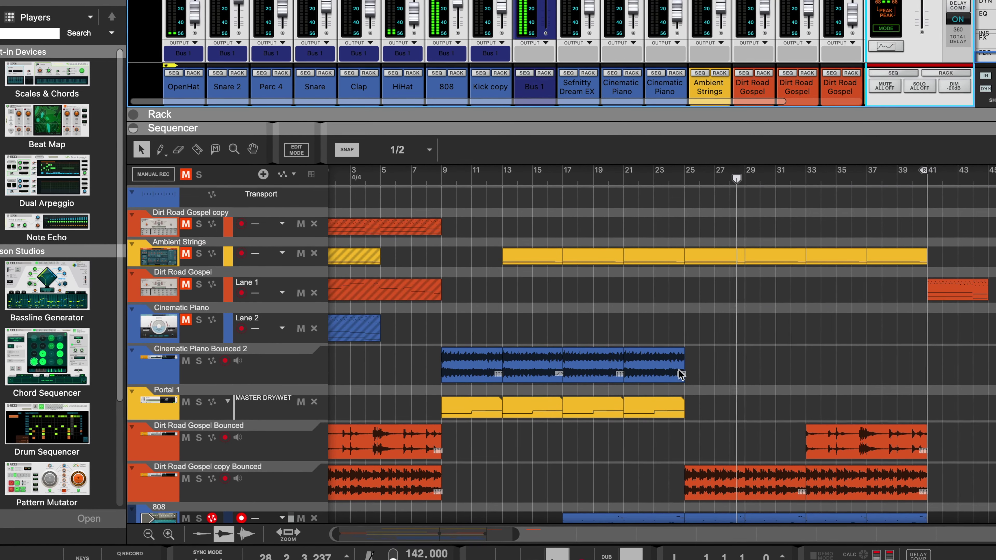
pyautogui.hscroll(-2, 678, 370)
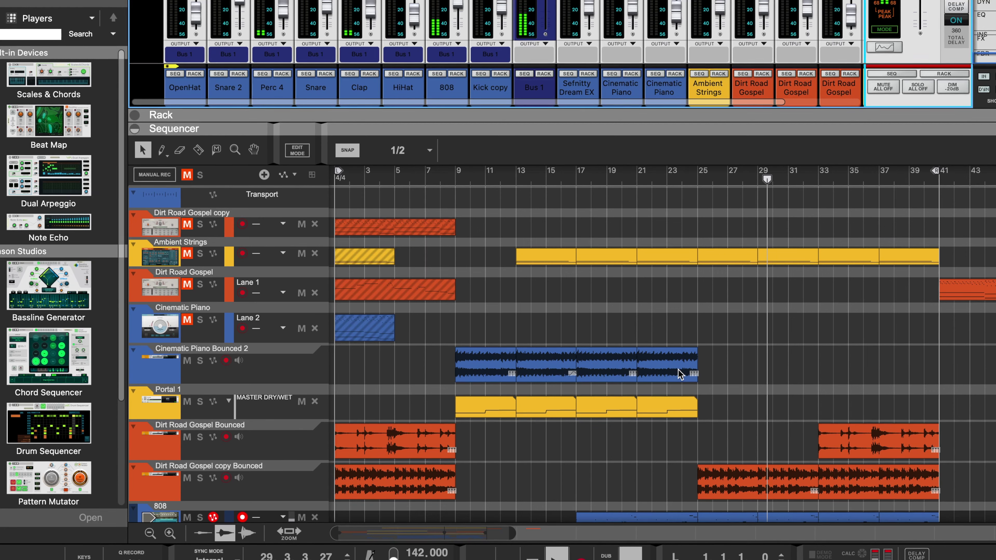
pyautogui.moveTo(960, 258); pyautogui.dragTo(966, 325)
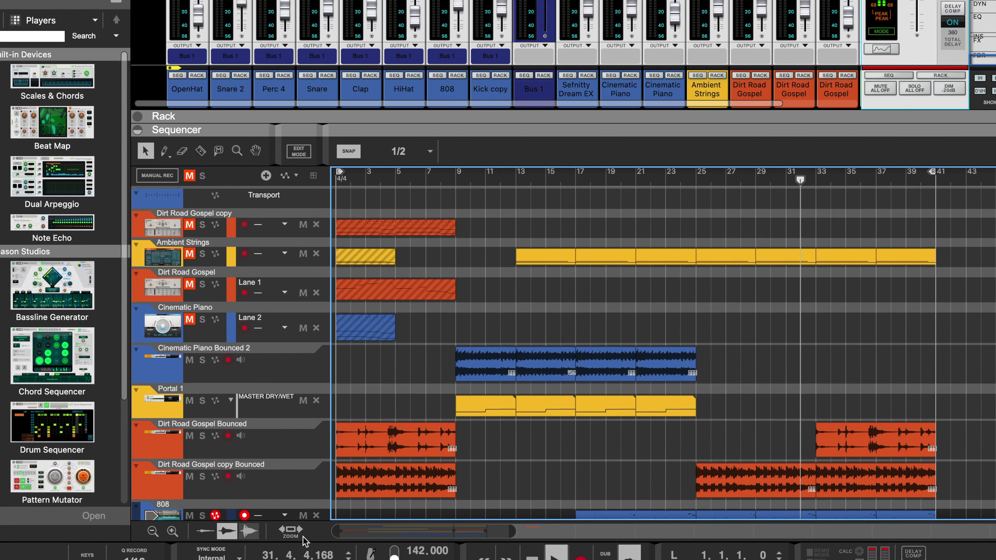
pyautogui.moveTo(512, 533); pyautogui.dragTo(501, 533)
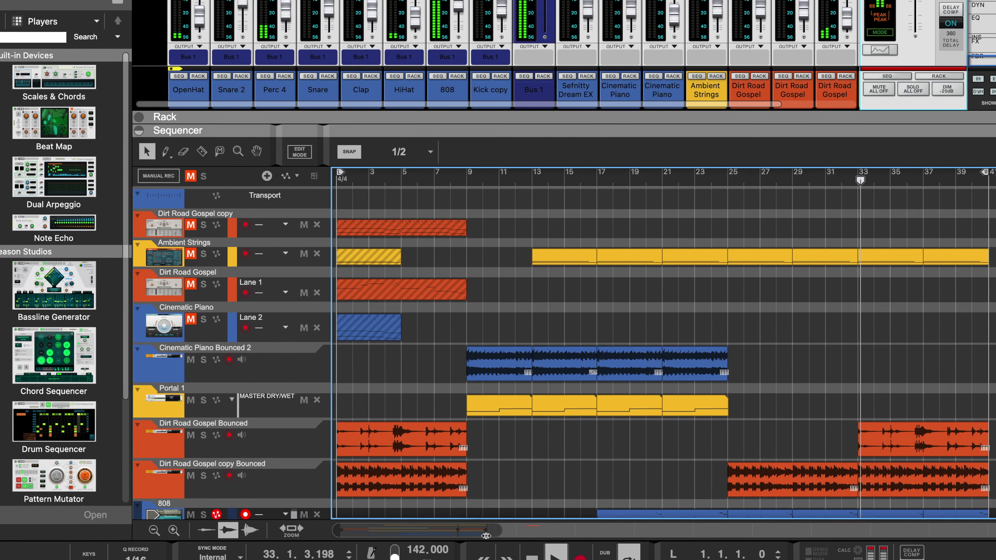
# Open the Dirt Road Gospel copy Bounced clip at bar 33 in Pitch Edit, examine its notes and close the editor.
pyautogui.scroll(-3, 424, 453)
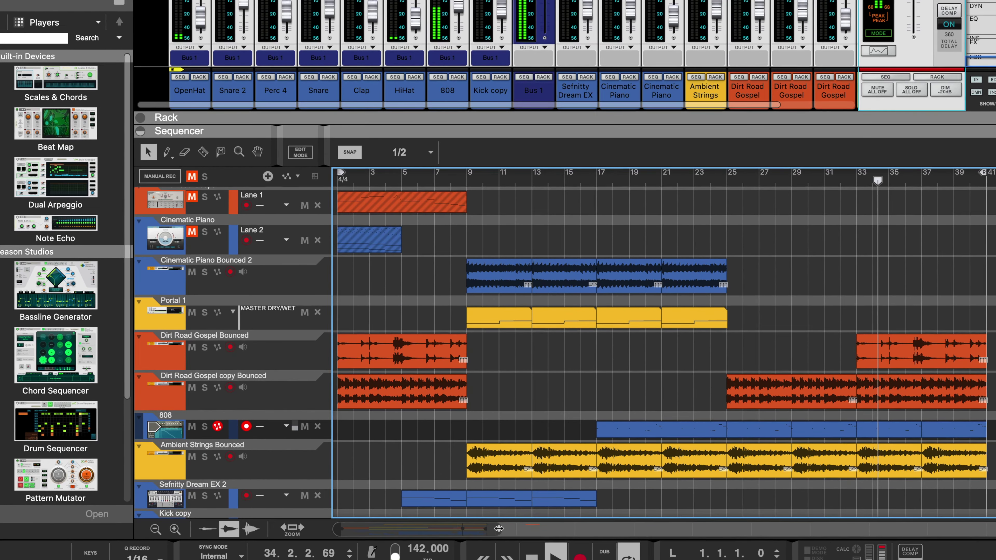
pyautogui.scroll(-1, 392, 358)
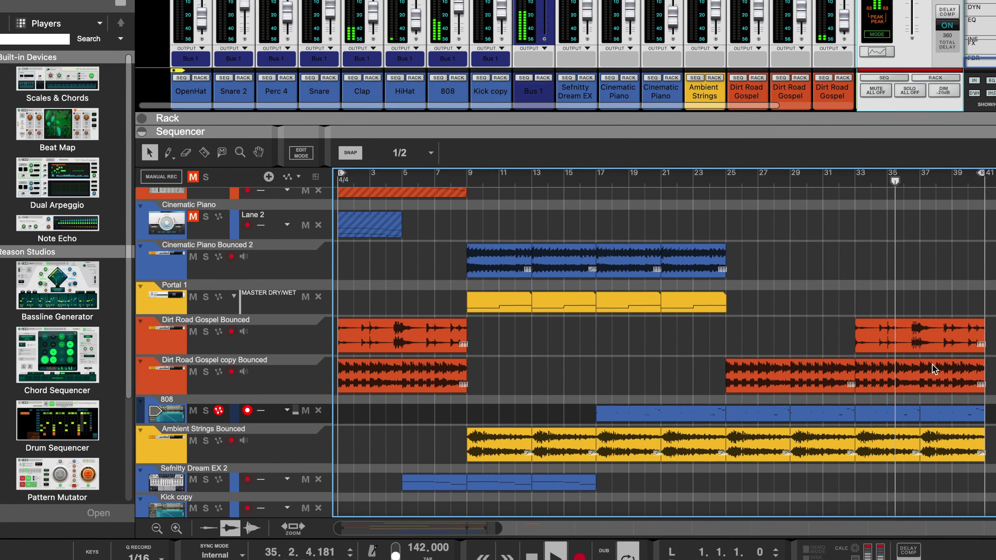
pyautogui.doubleClick(930, 376)
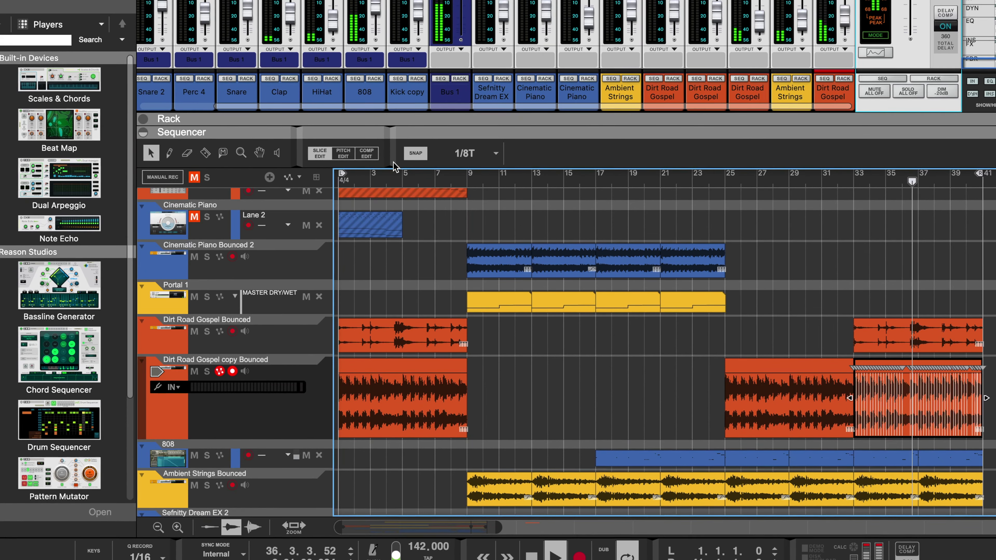
pyautogui.click(344, 154)
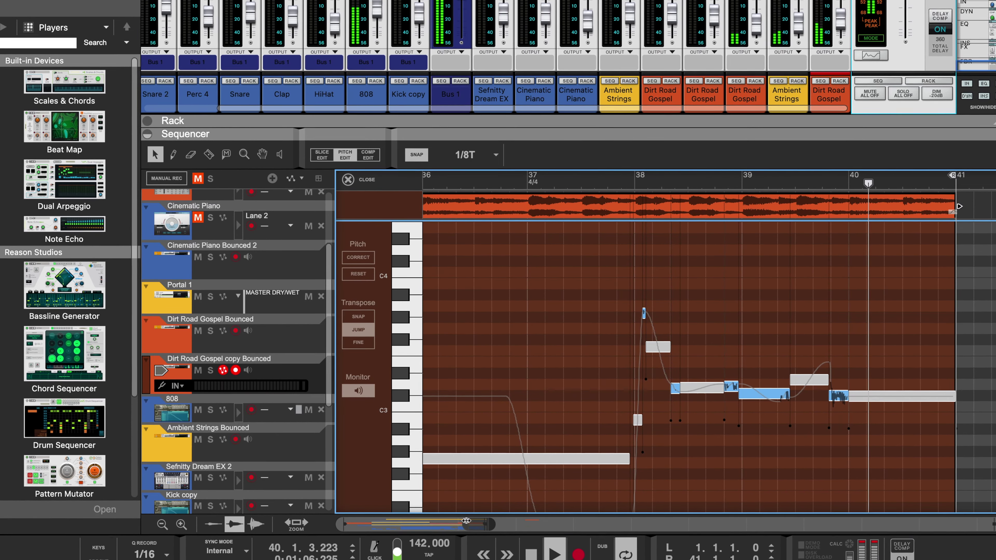
pyautogui.moveTo(466, 525); pyautogui.dragTo(296, 517)
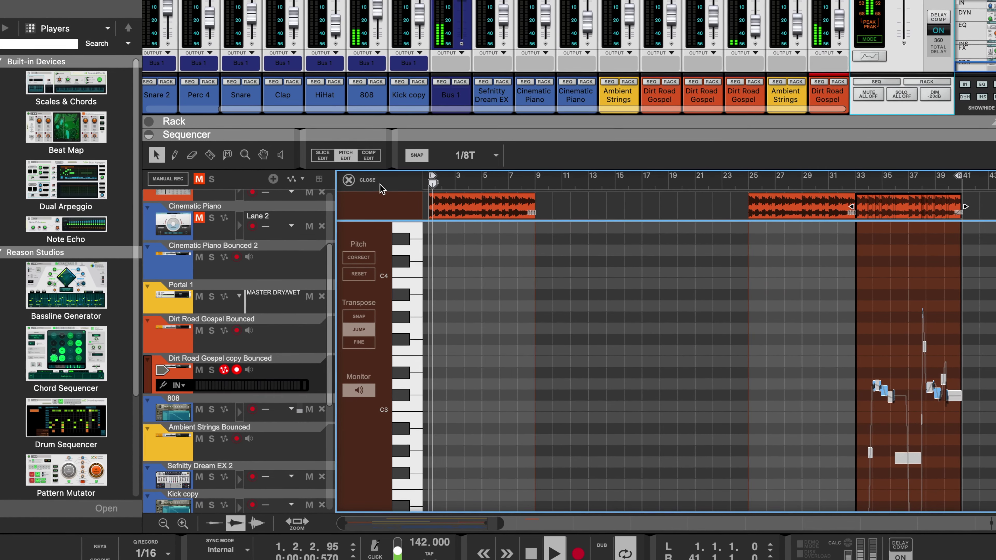
pyautogui.click(360, 180)
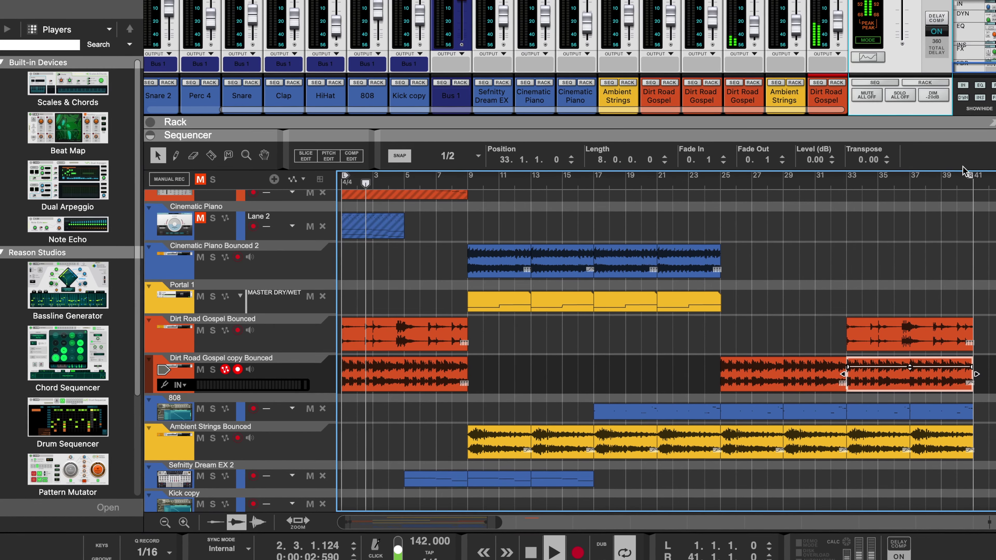
# Set the loop end to bar 9 and open the first Dirt Road Gospel copy Bounced clip in Pitch Edit.
pyautogui.moveTo(775, 184); pyautogui.dragTo(468, 225)
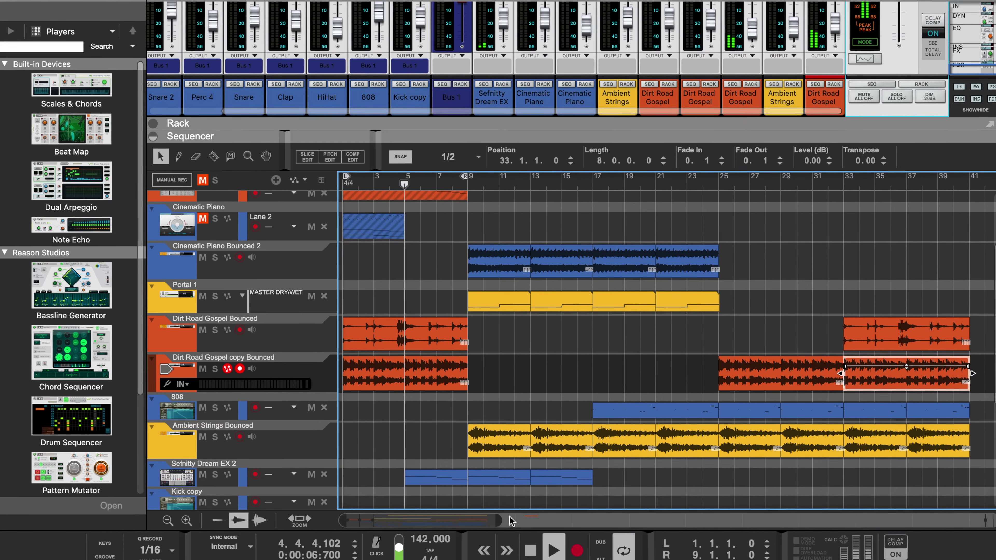
pyautogui.moveTo(463, 520); pyautogui.dragTo(376, 519)
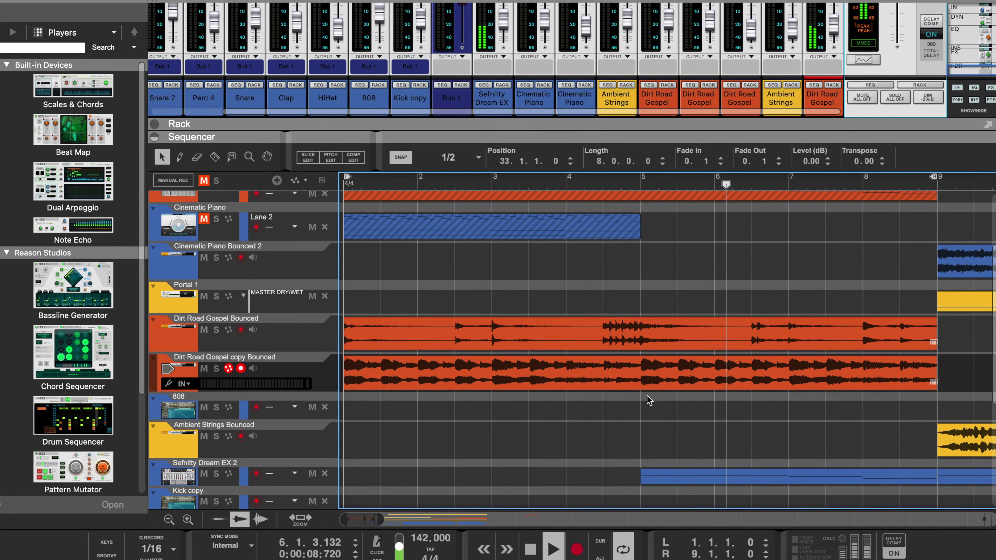
pyautogui.doubleClick(639, 377)
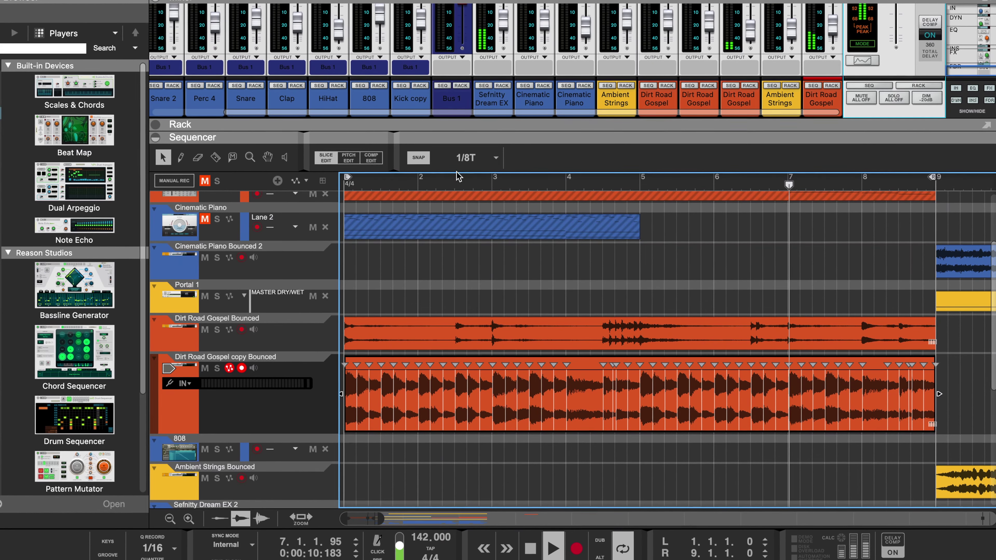
pyautogui.click(348, 158)
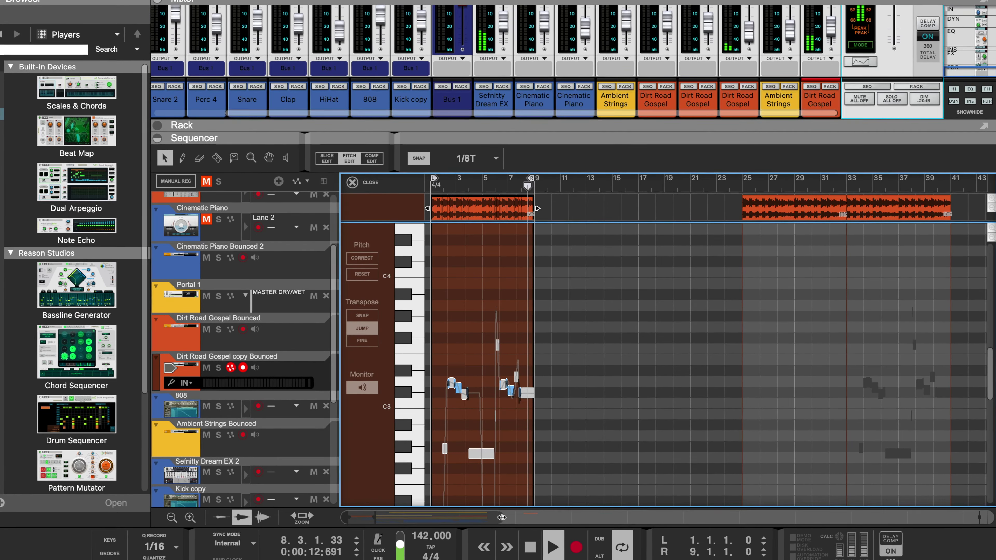
pyautogui.moveTo(503, 518); pyautogui.dragTo(378, 515)
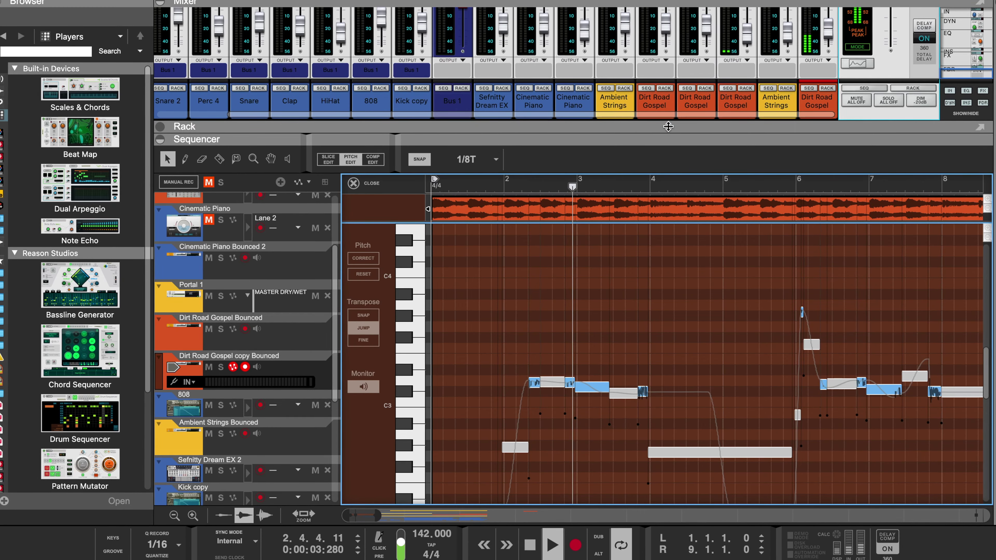
# Select all the pitch notes of the Dirt Road Gospel copy Bounced clip between bars 1 and 9.
pyautogui.scroll(-4, 657, 330)
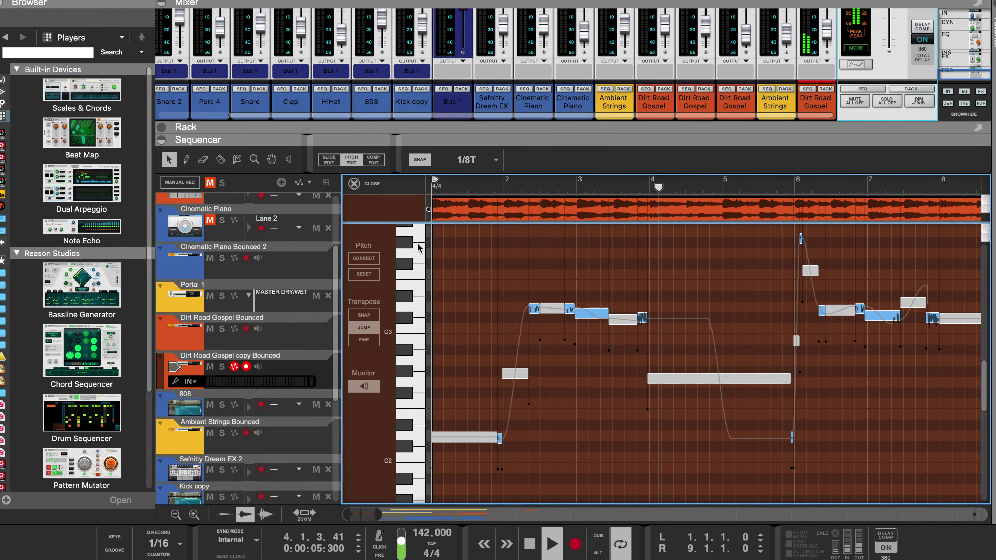
pyautogui.moveTo(436, 234); pyautogui.dragTo(984, 489)
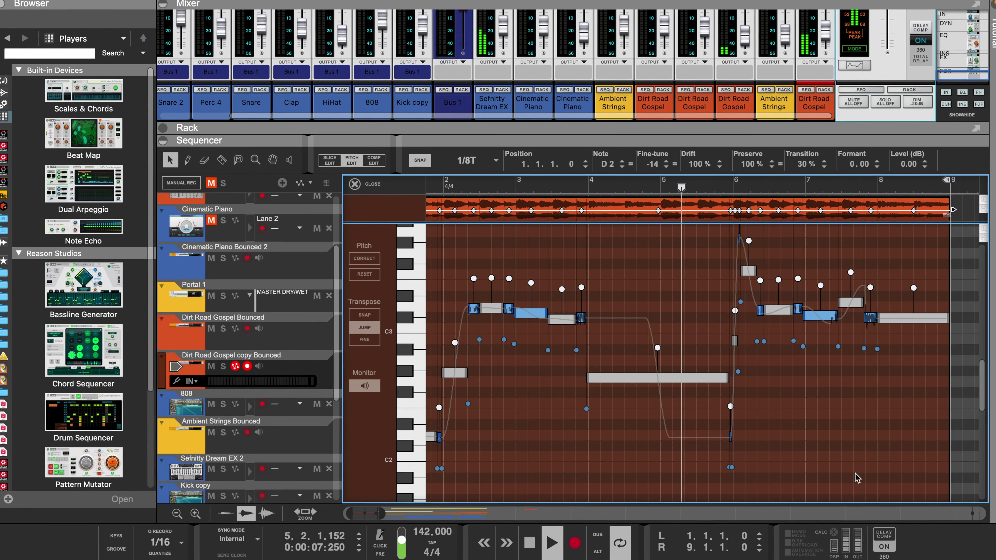